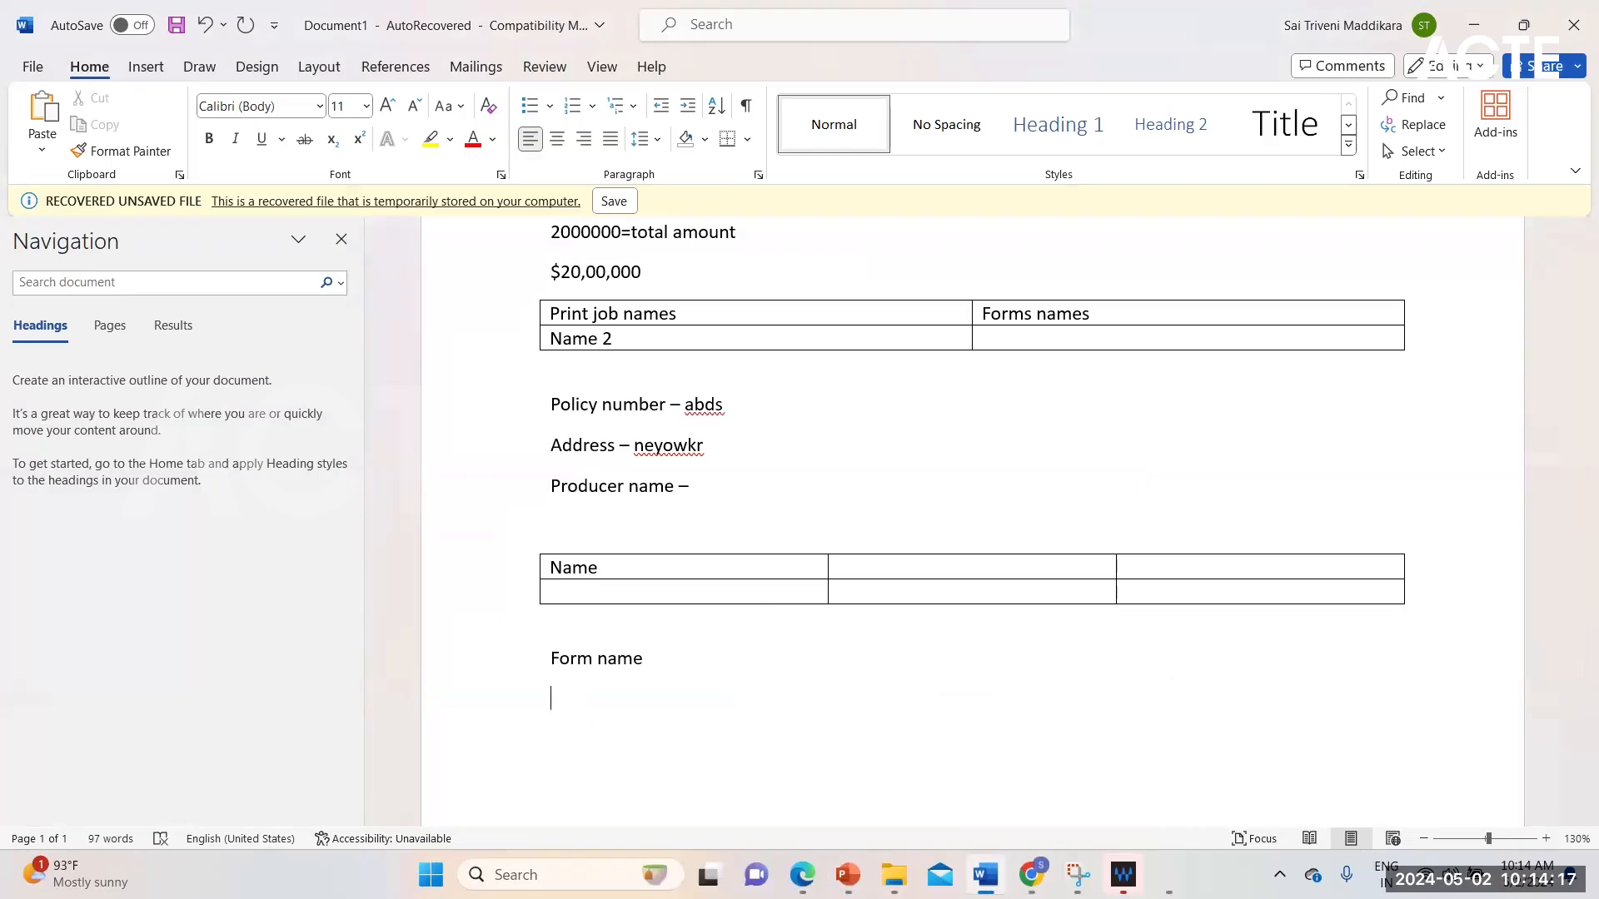
Step: Add the text "Commission%" on the empty line below "Form name"
type("commision")
key("BackSpace")
type("%")
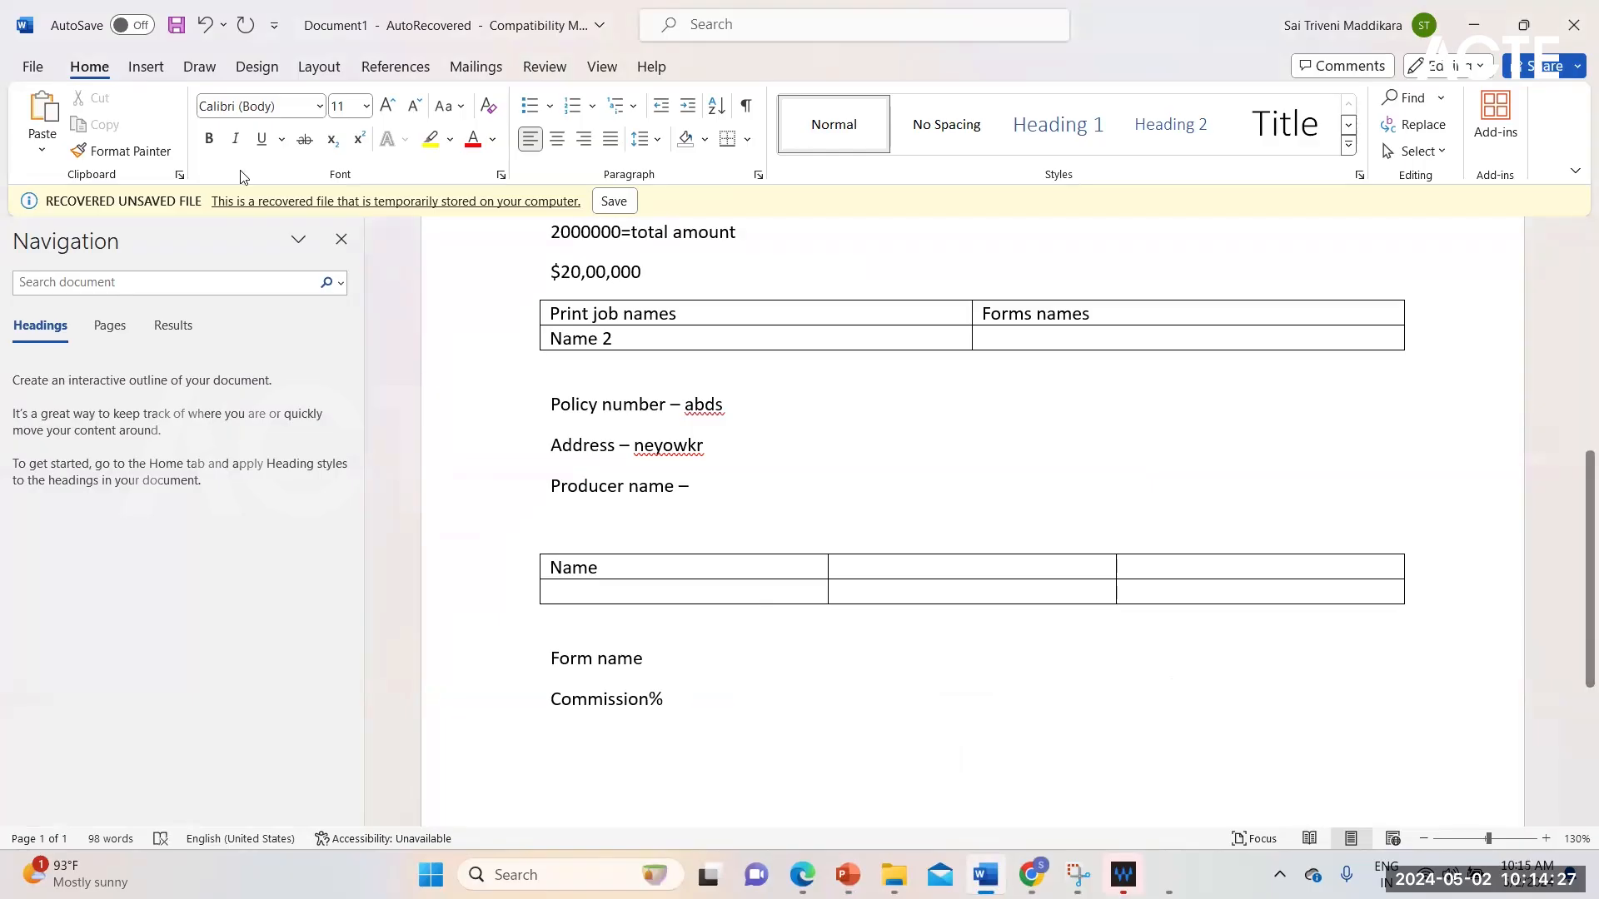
Step: Insert a one-cell table below "Commission%" and narrow it from its left border to a bit over half its width
left_click(163, 77)
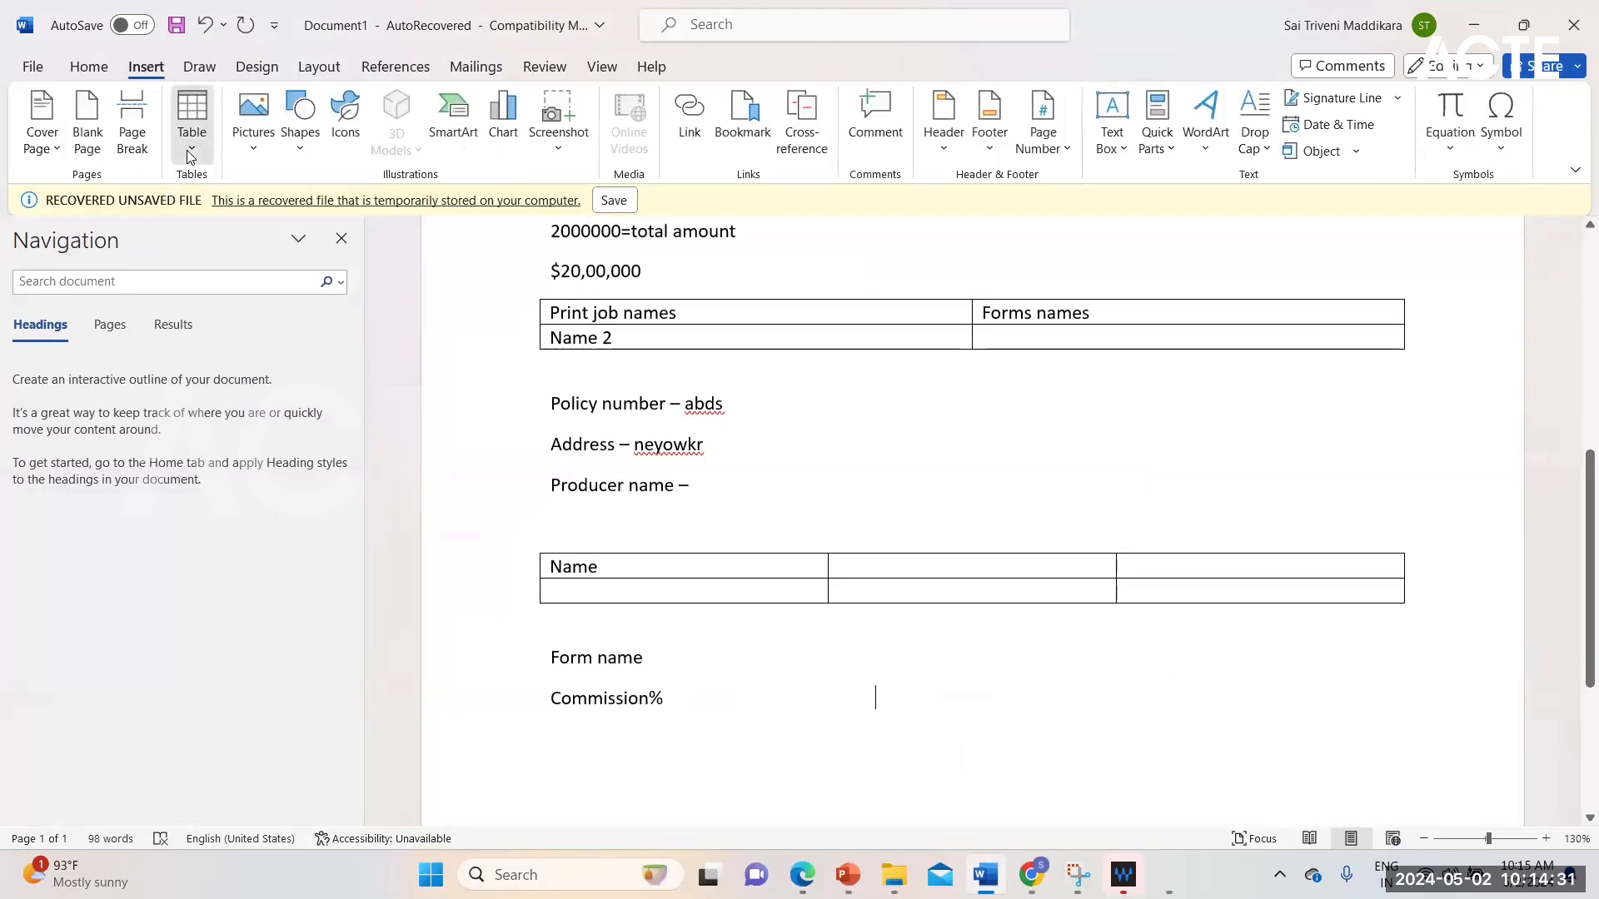
left_click(191, 157)
left_click(185, 208)
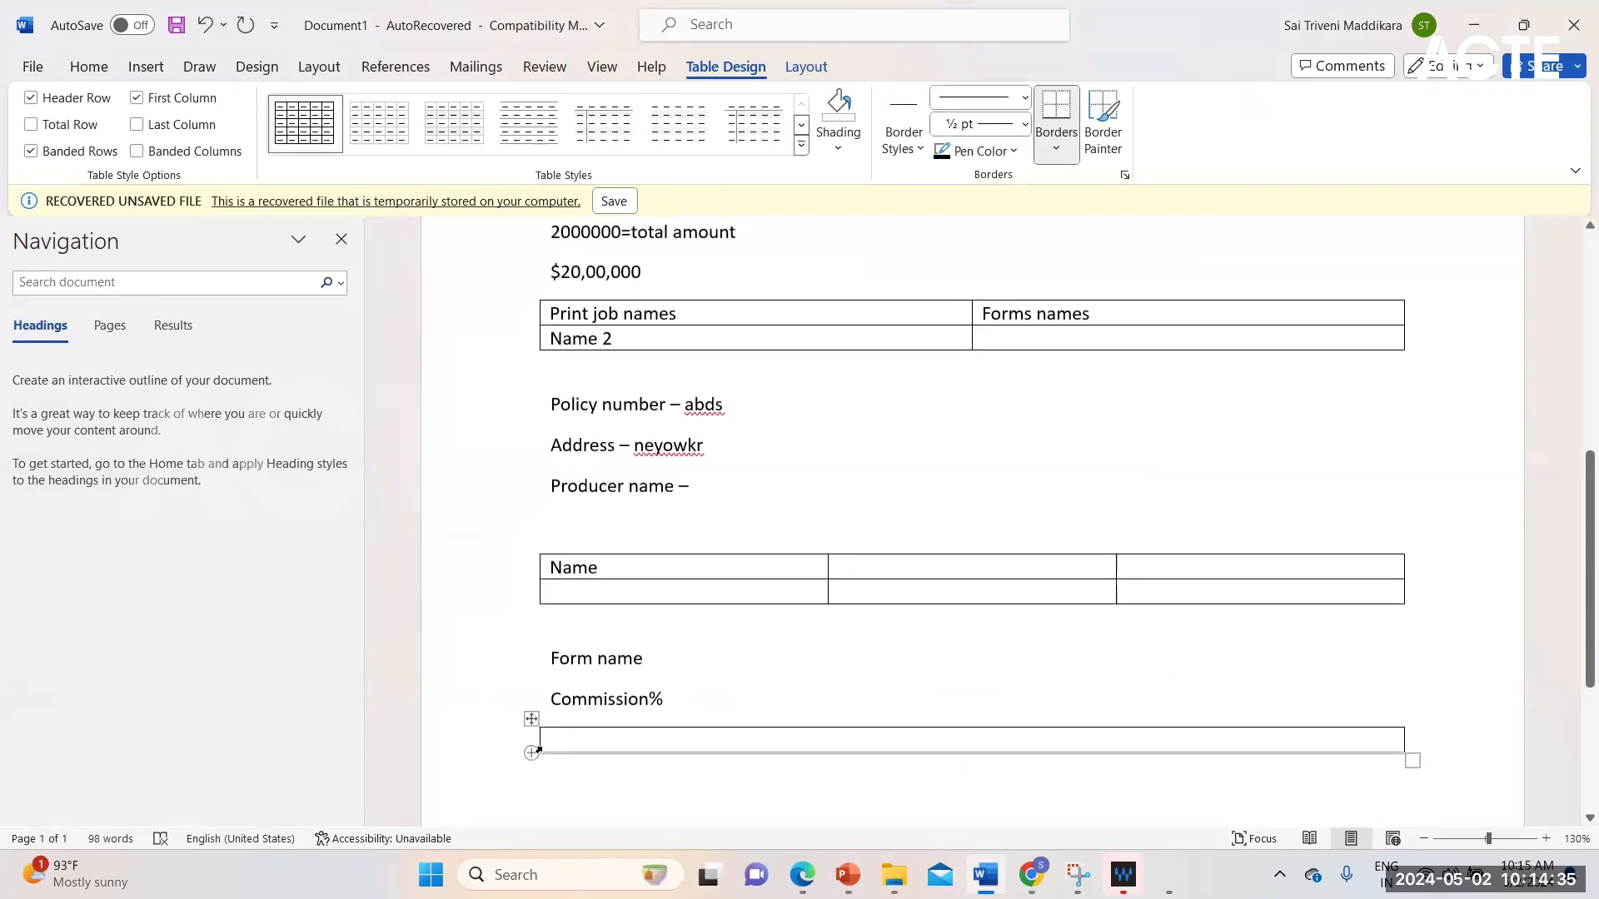
left_click_drag(539, 741, 562, 702)
left_click(664, 699)
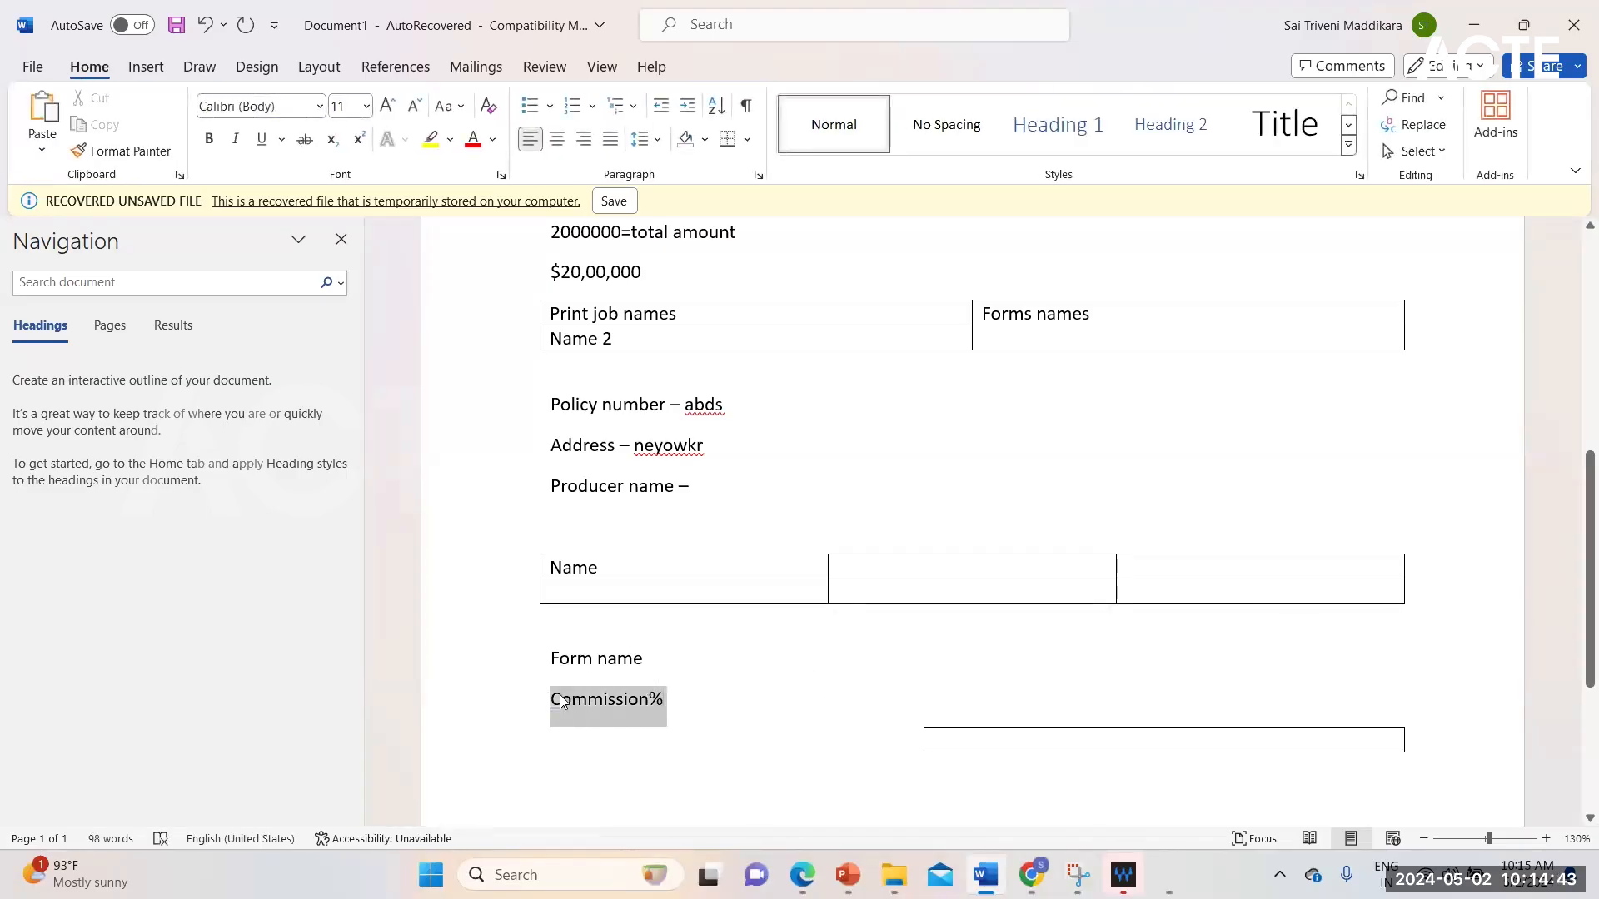
left_click(835, 752)
left_click(887, 755)
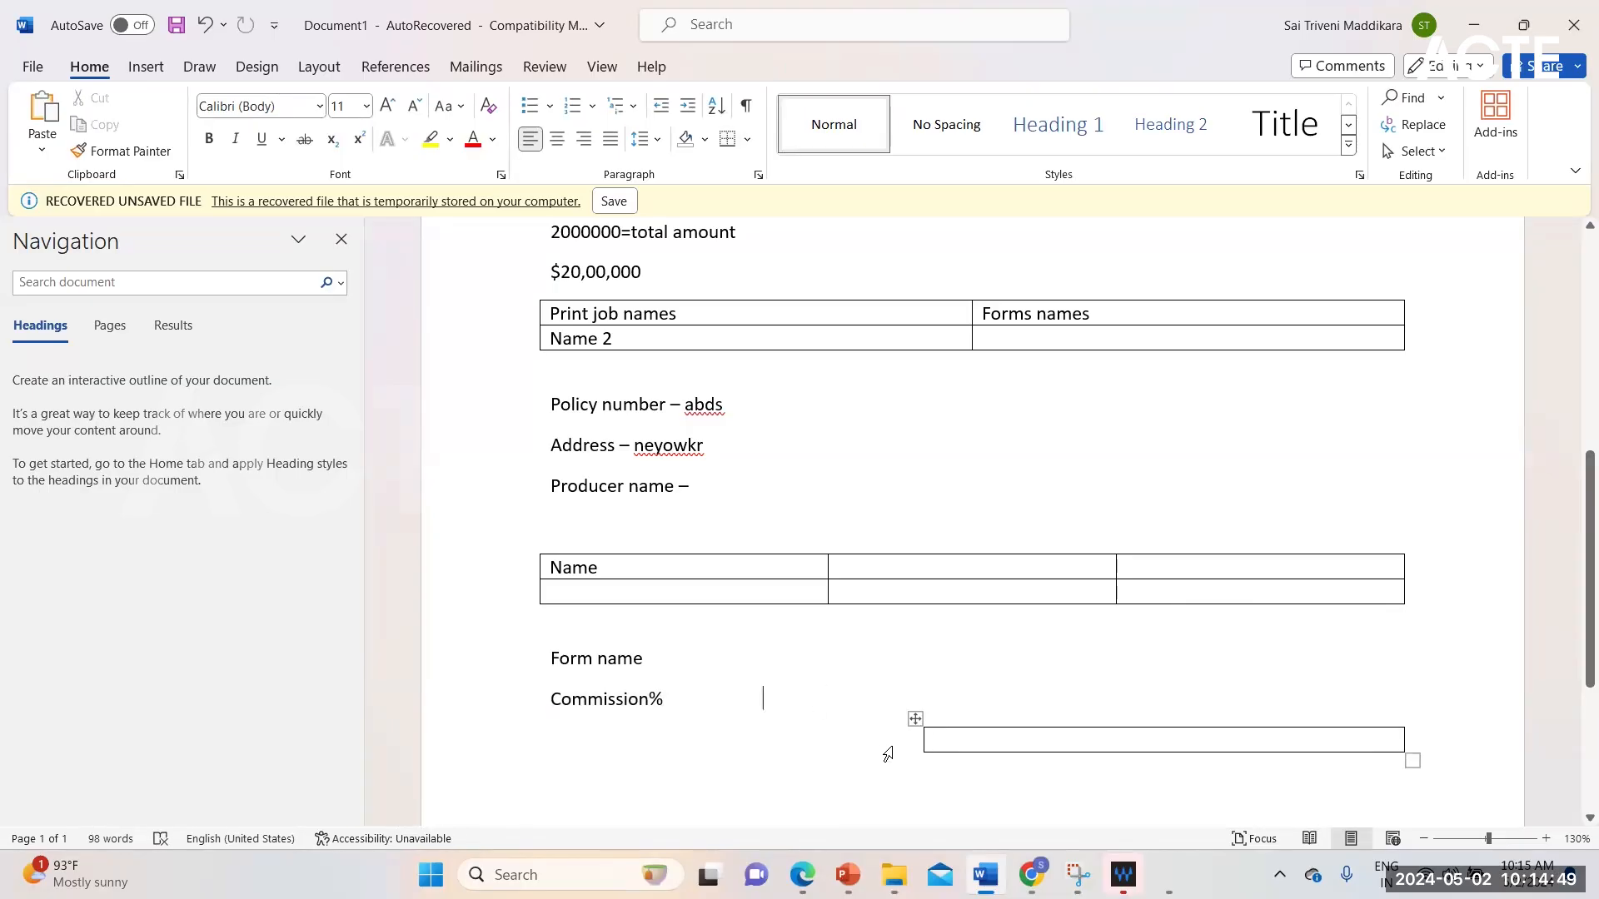
key("Return")
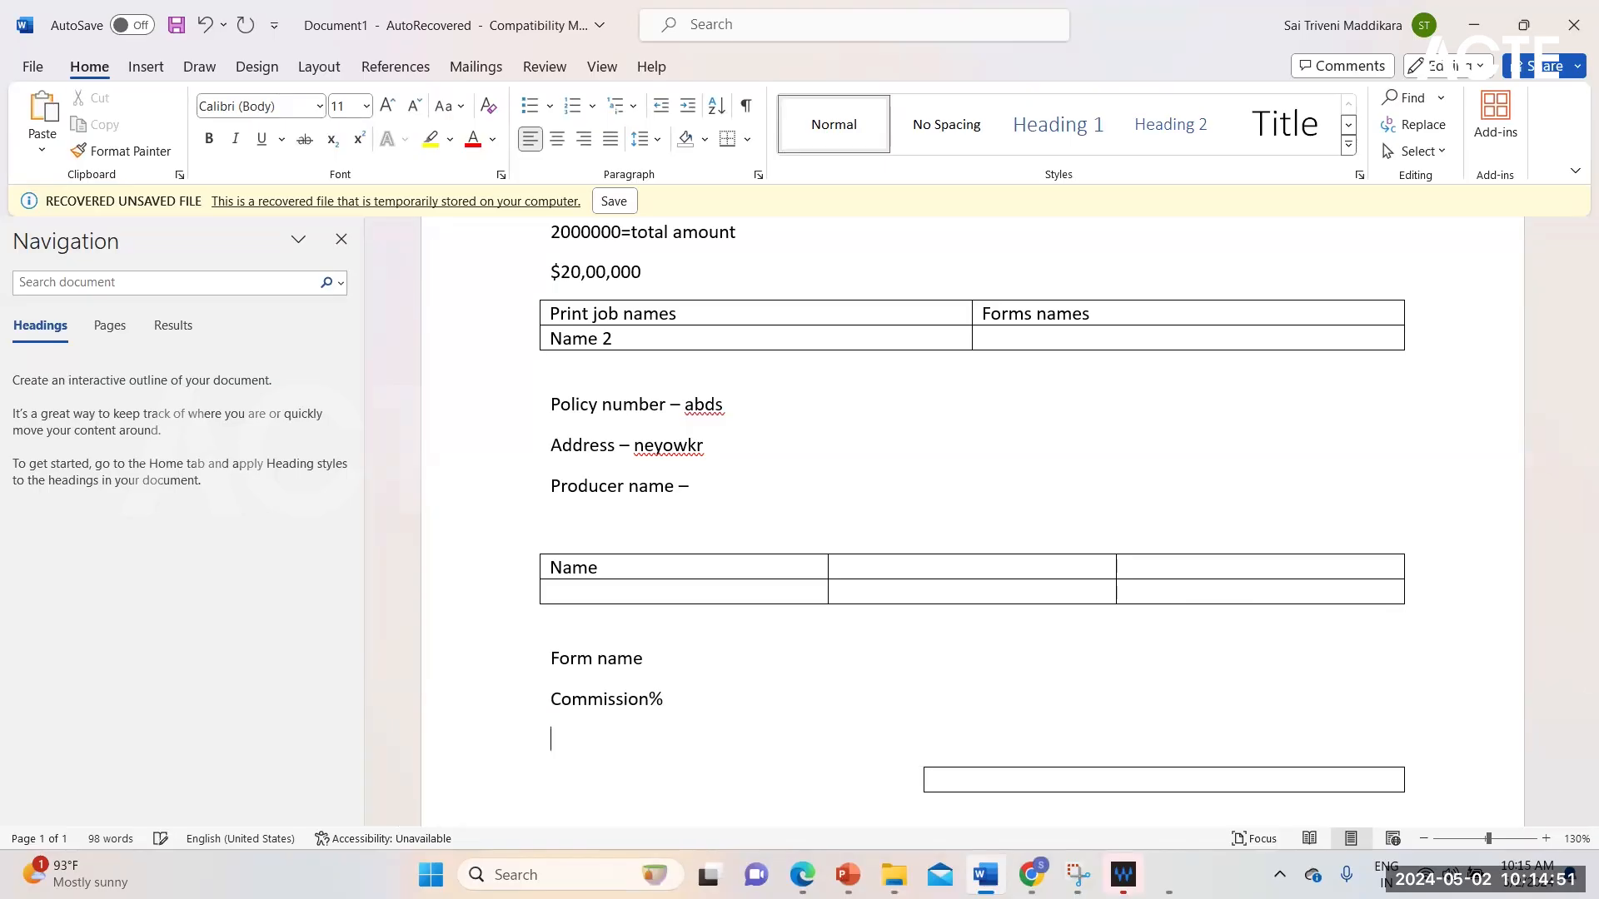
key("BackSpace")
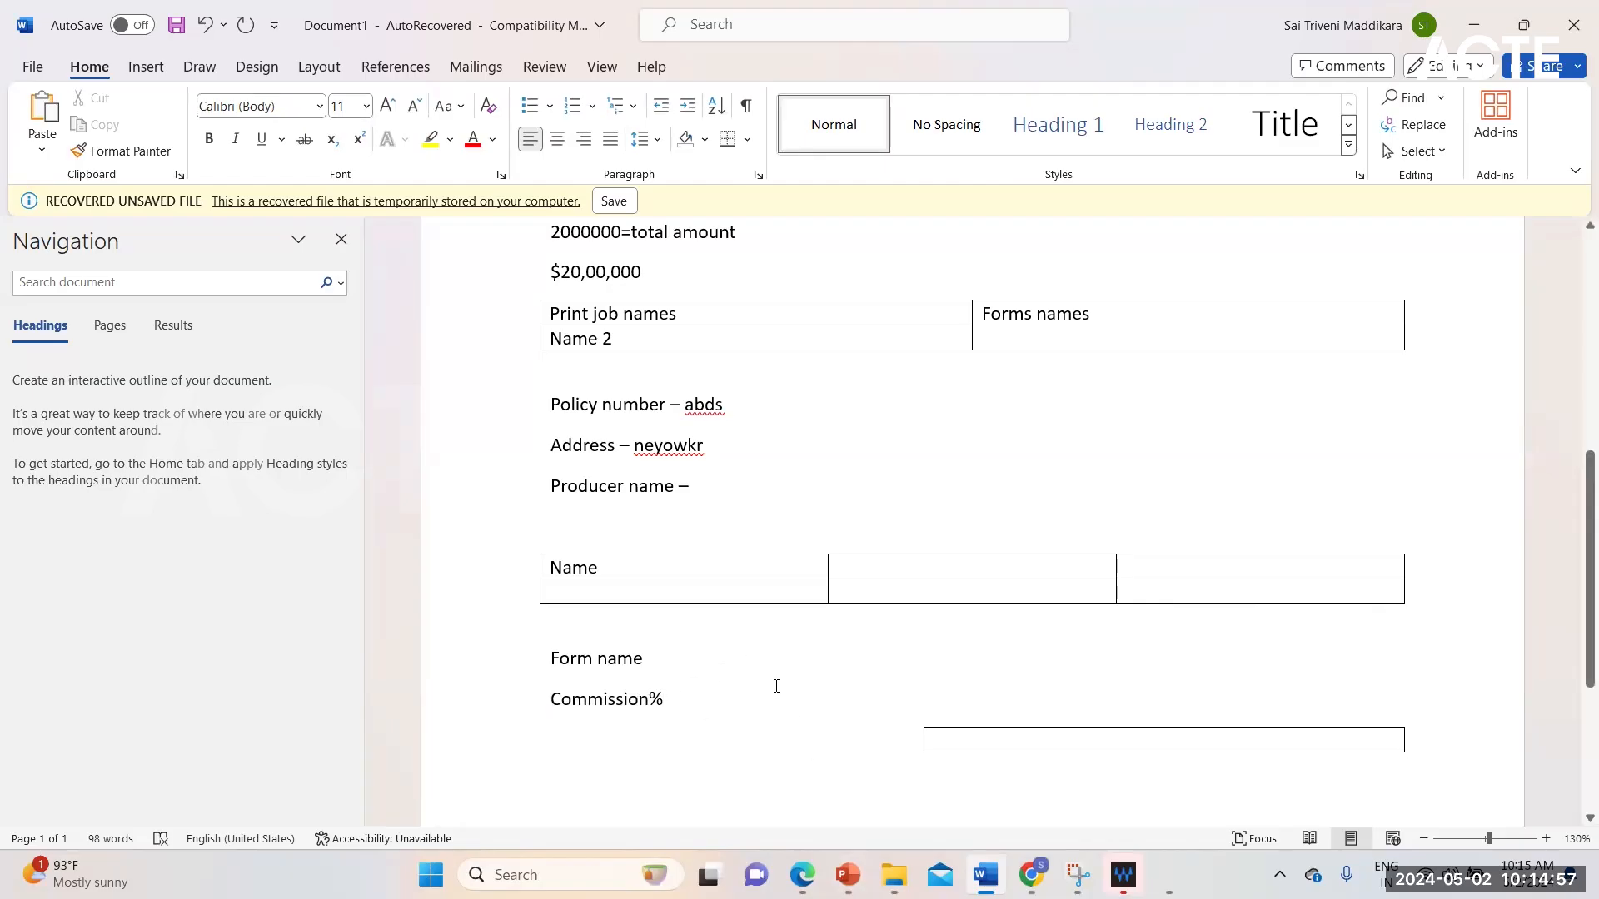
Step: Enter "10%" in the one-cell table below "Commission%" and centre it horizontally
left_click(1050, 742)
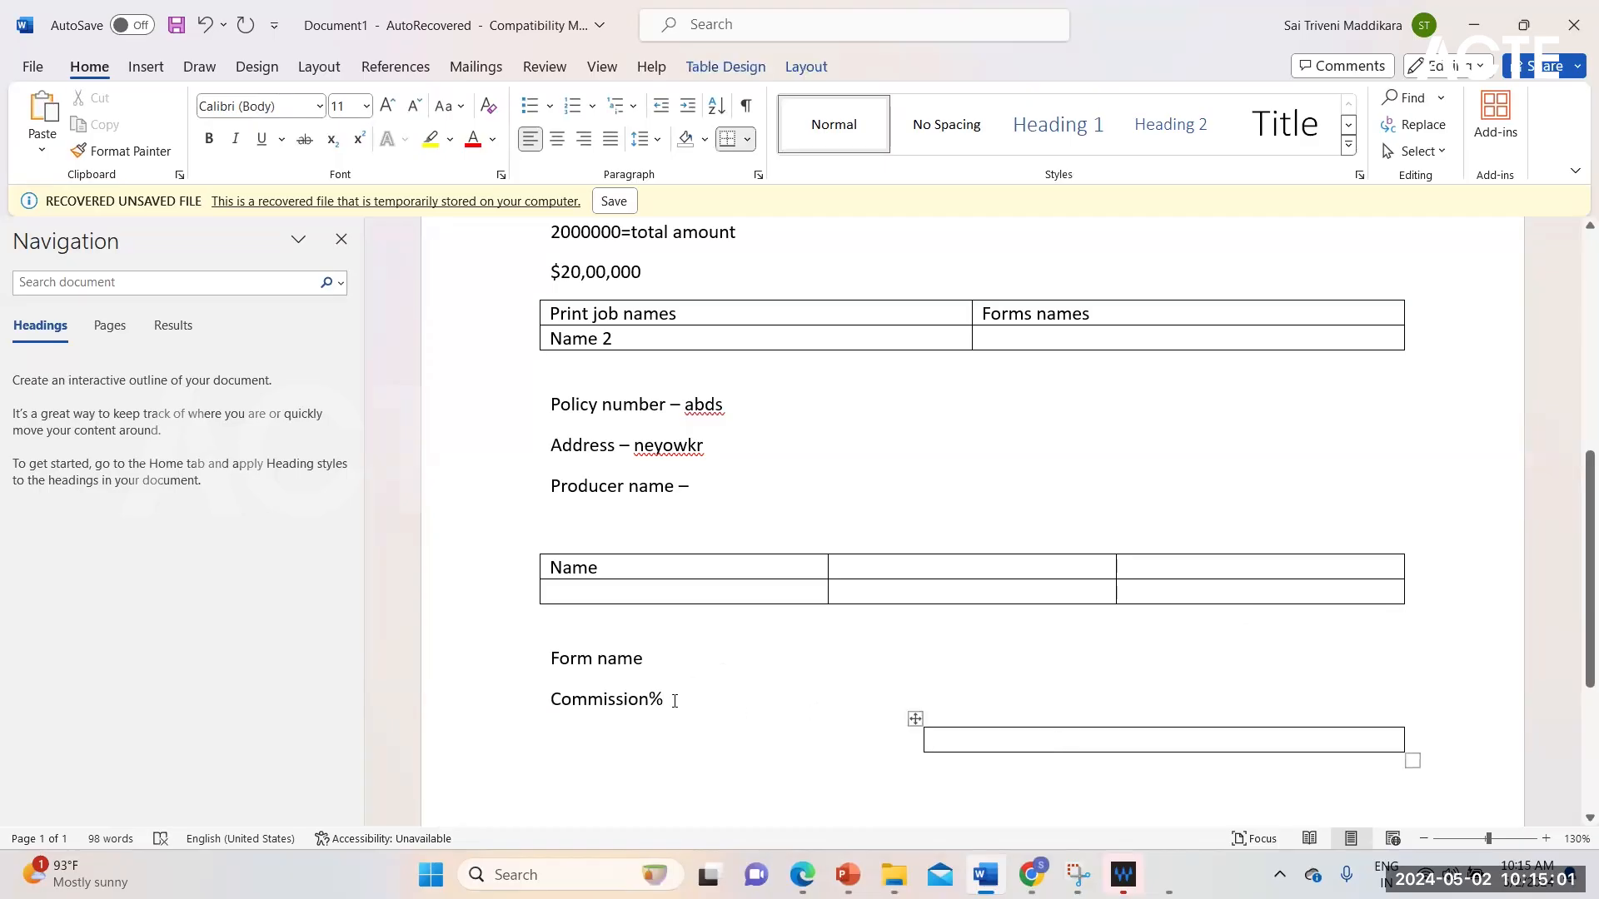
left_click(713, 696)
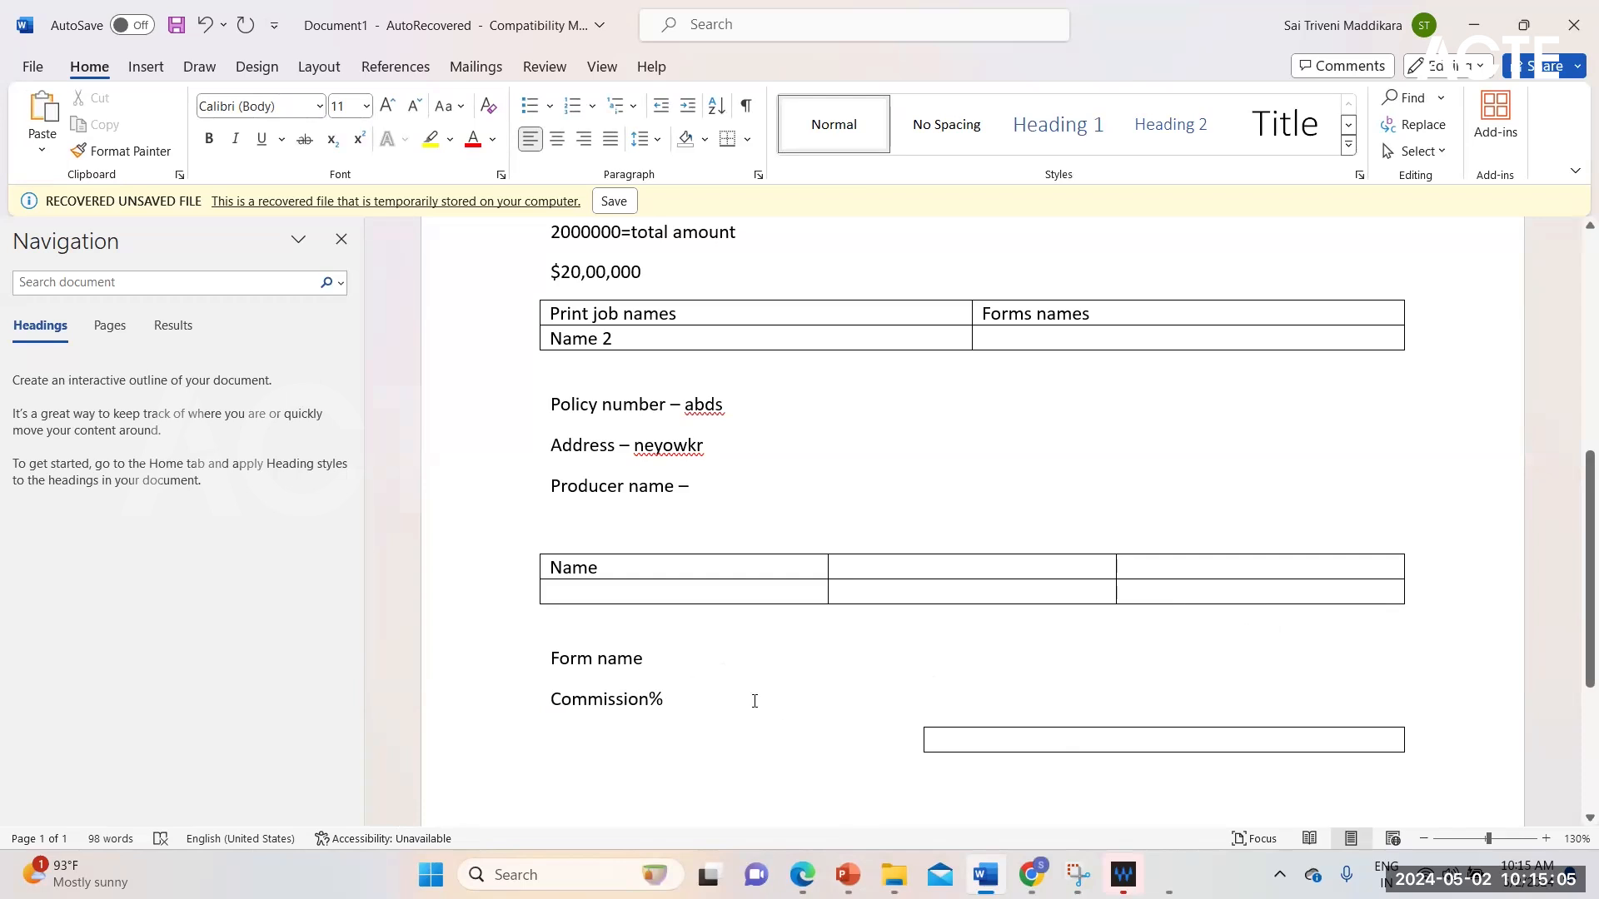
left_click(1078, 745)
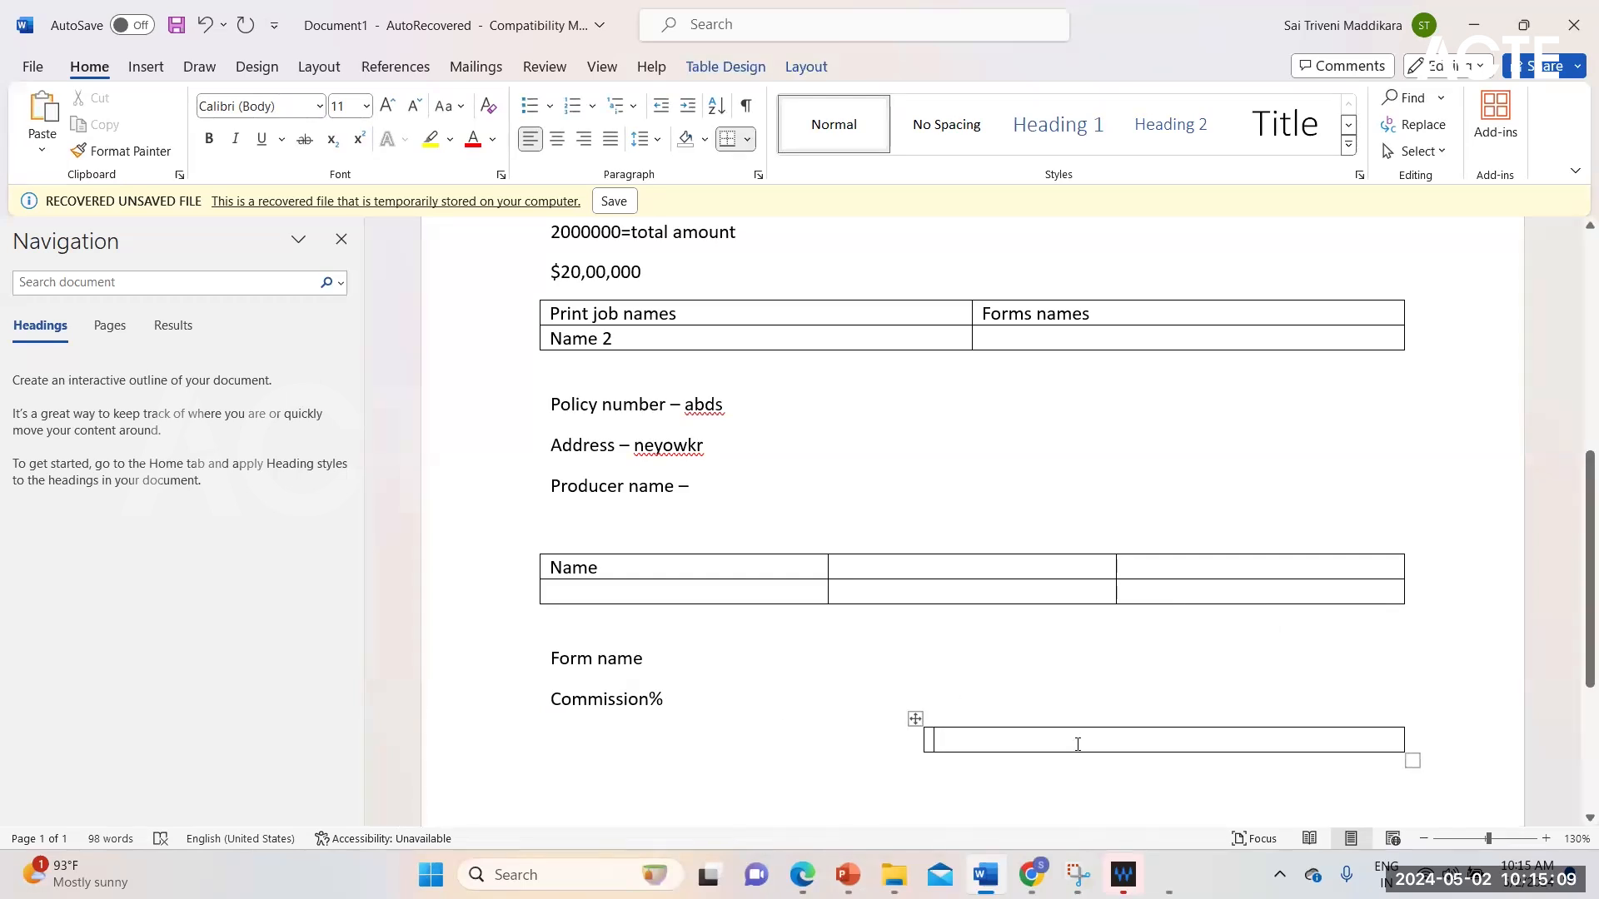
type("10")
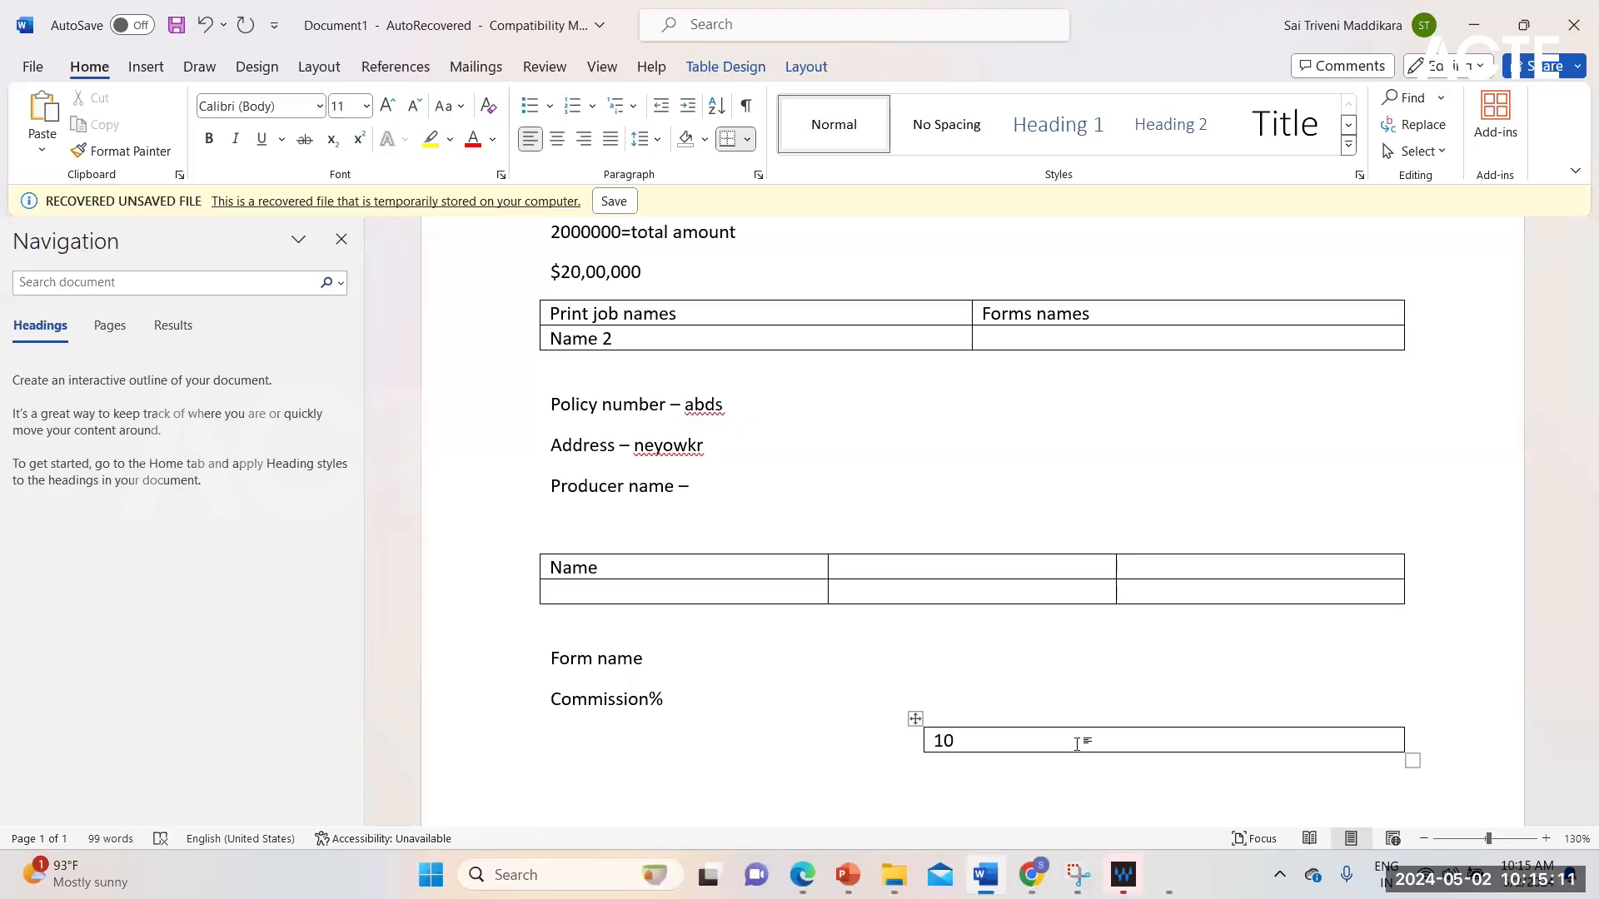
type("%")
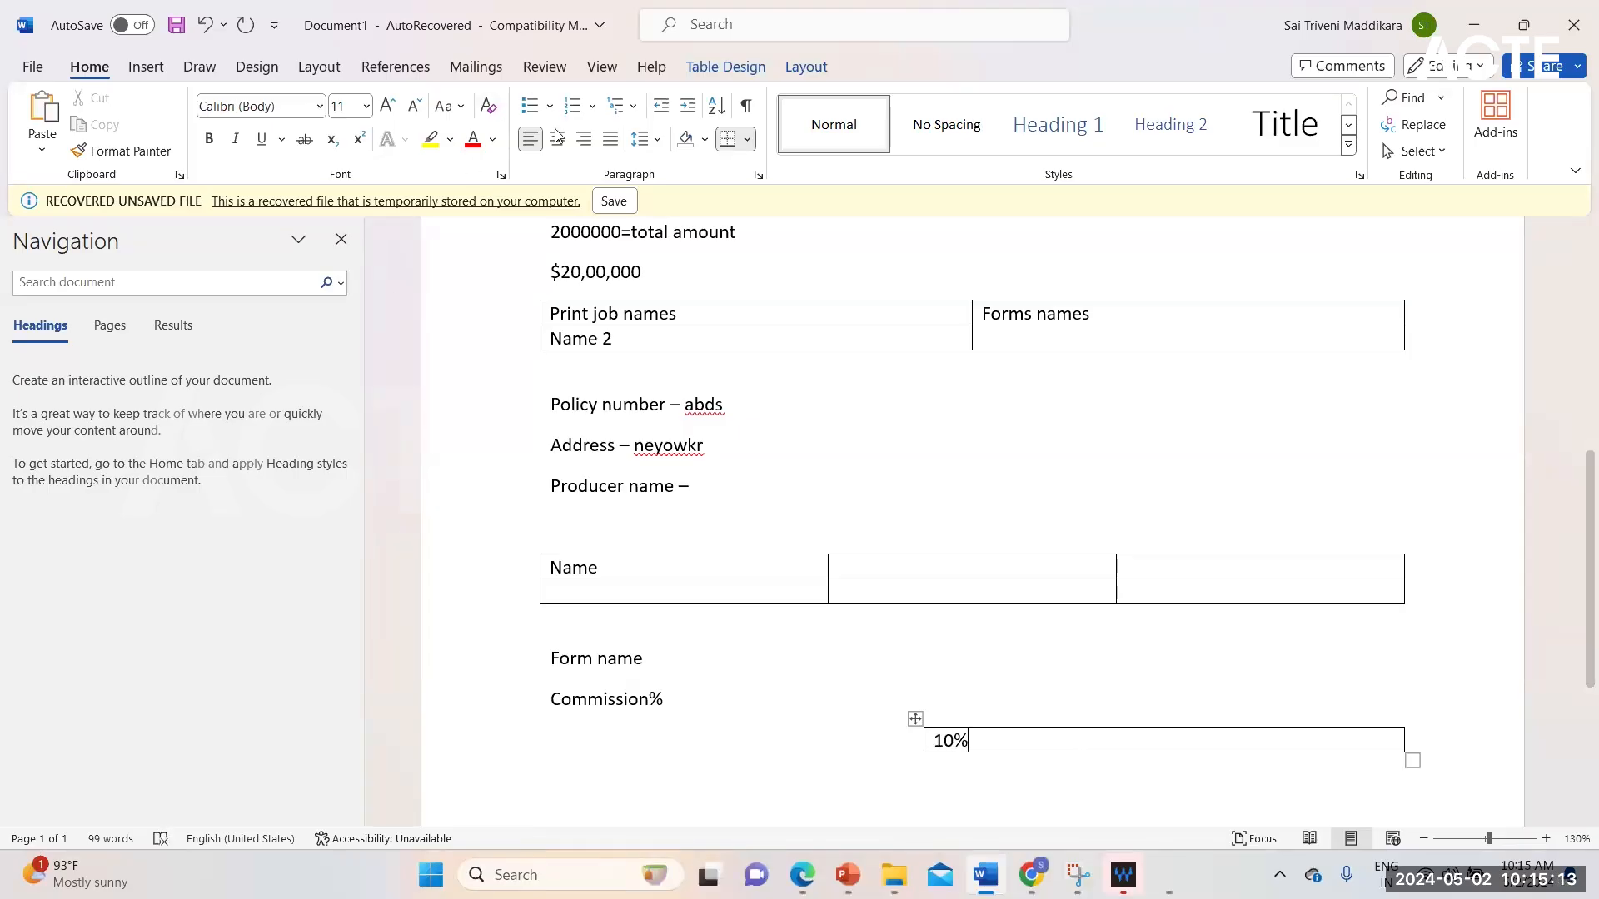
left_click(936, 740)
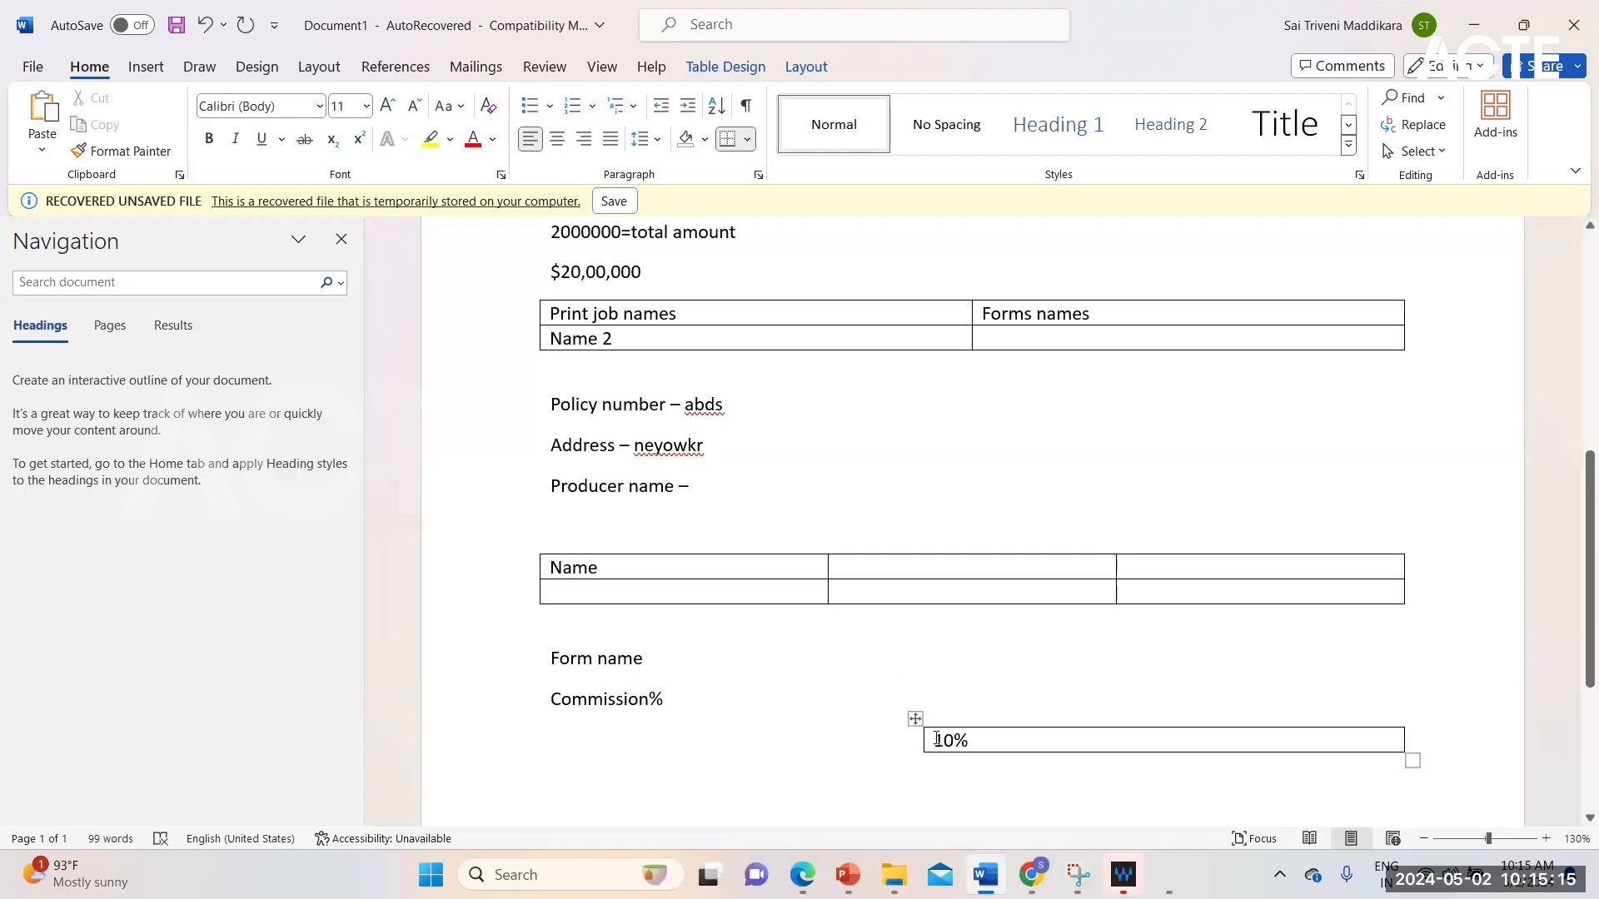
left_click(557, 139)
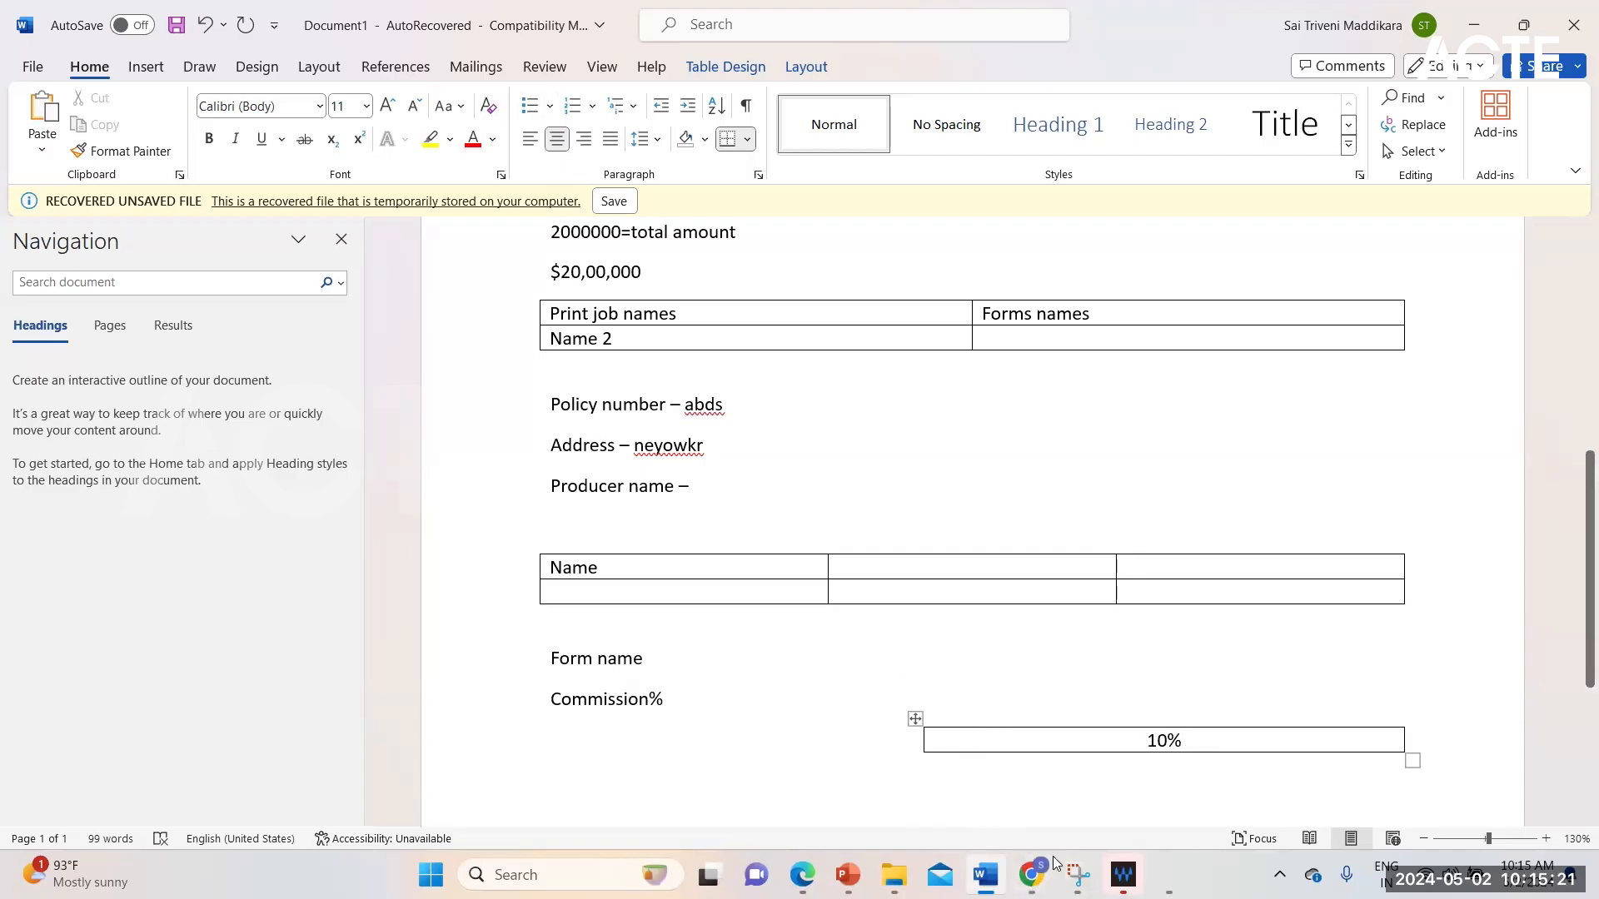
Step: Consult the slide on best practices for building version 2 pages in PowerPoint and return to the Word document
left_click(848, 874)
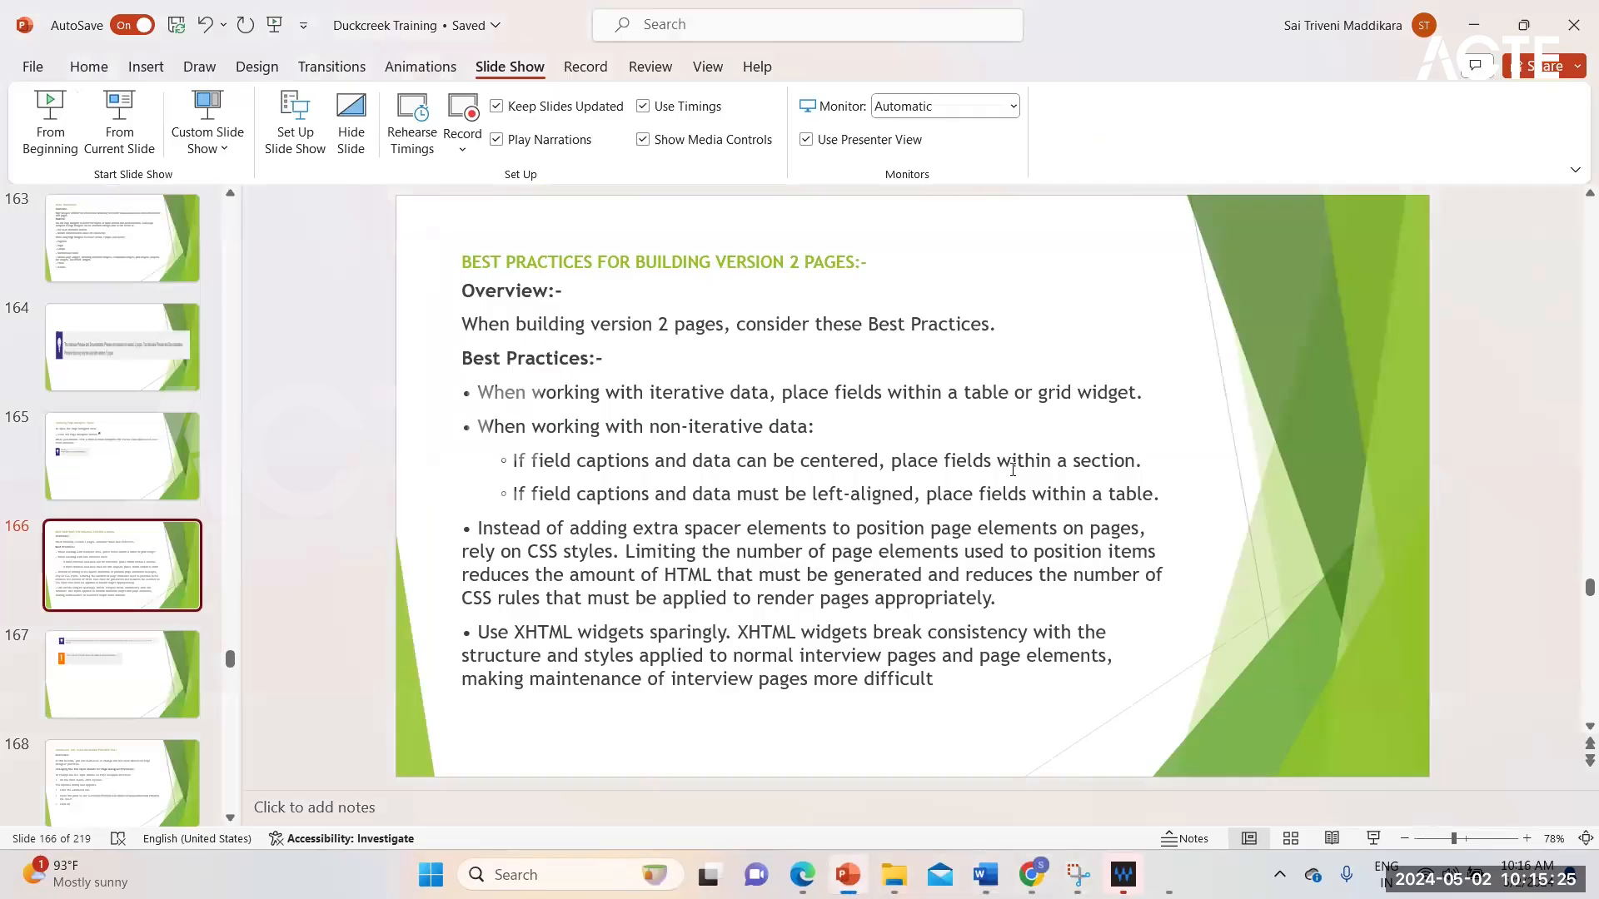
mouse_move(1031, 874)
left_click(986, 875)
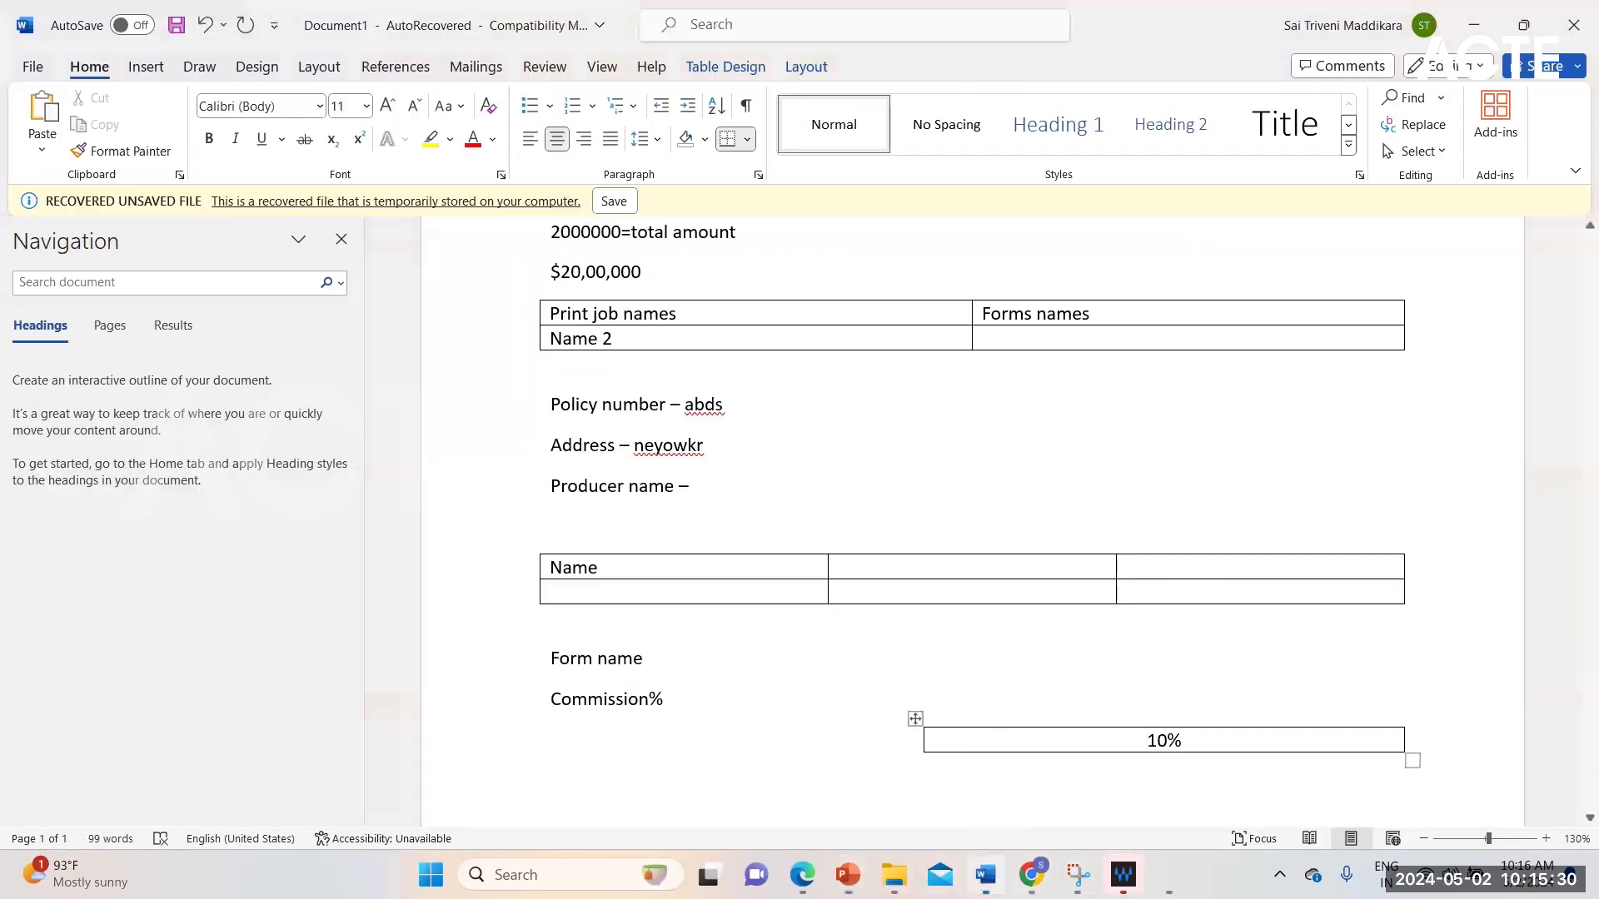
Step: Insert a new line reading "Account section" between "Form name" and "Commission%"
left_click(690, 660)
key("Return")
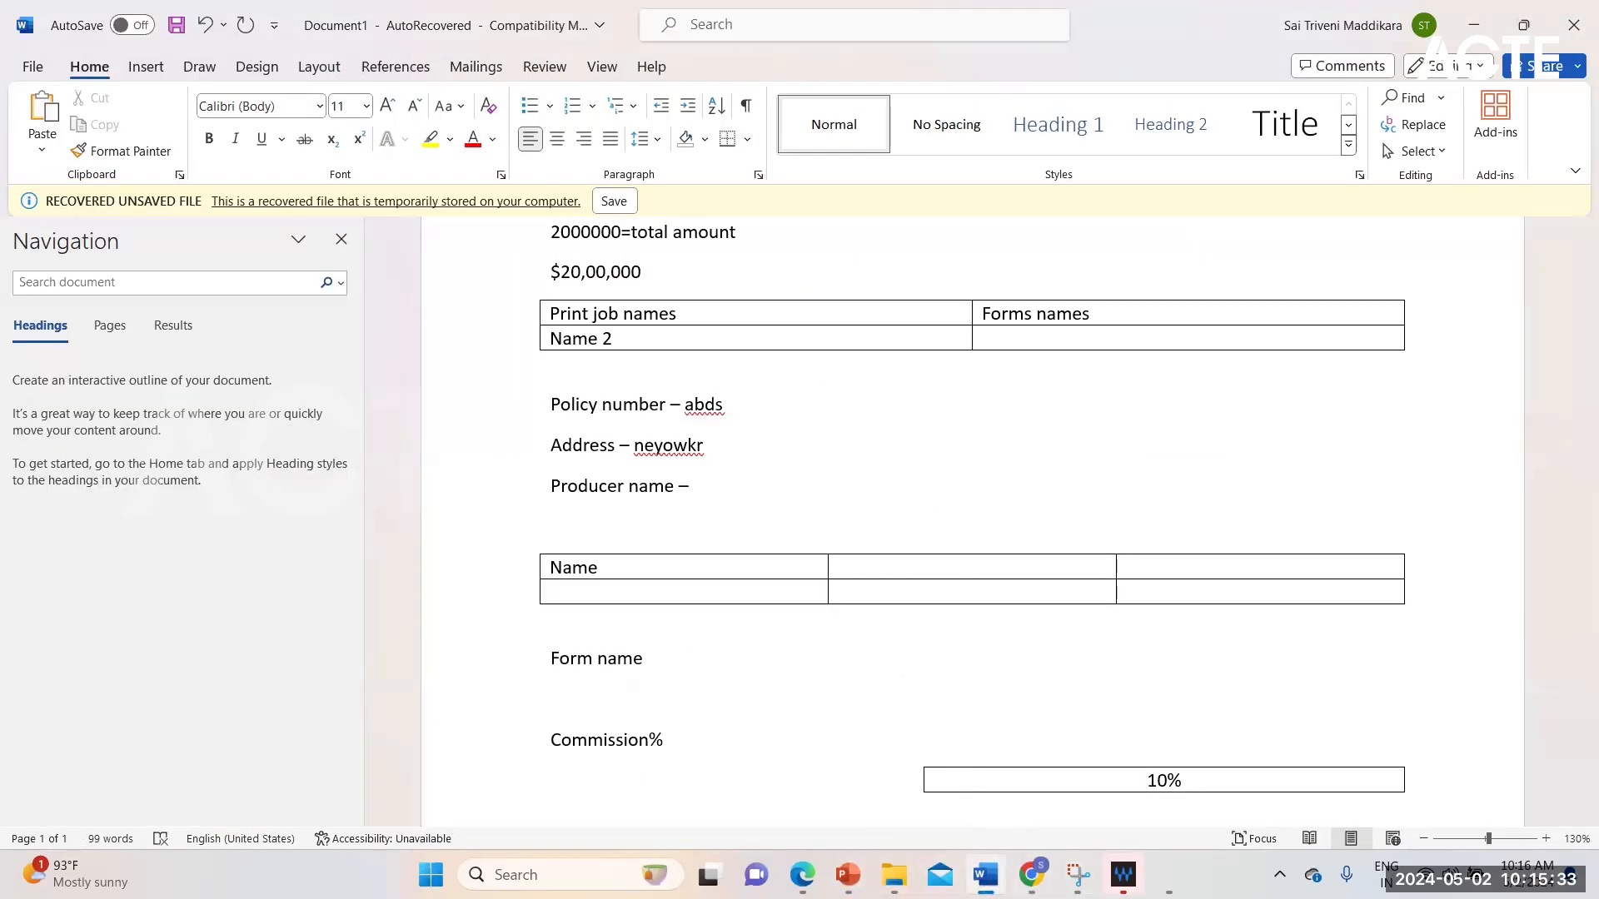
type("account")
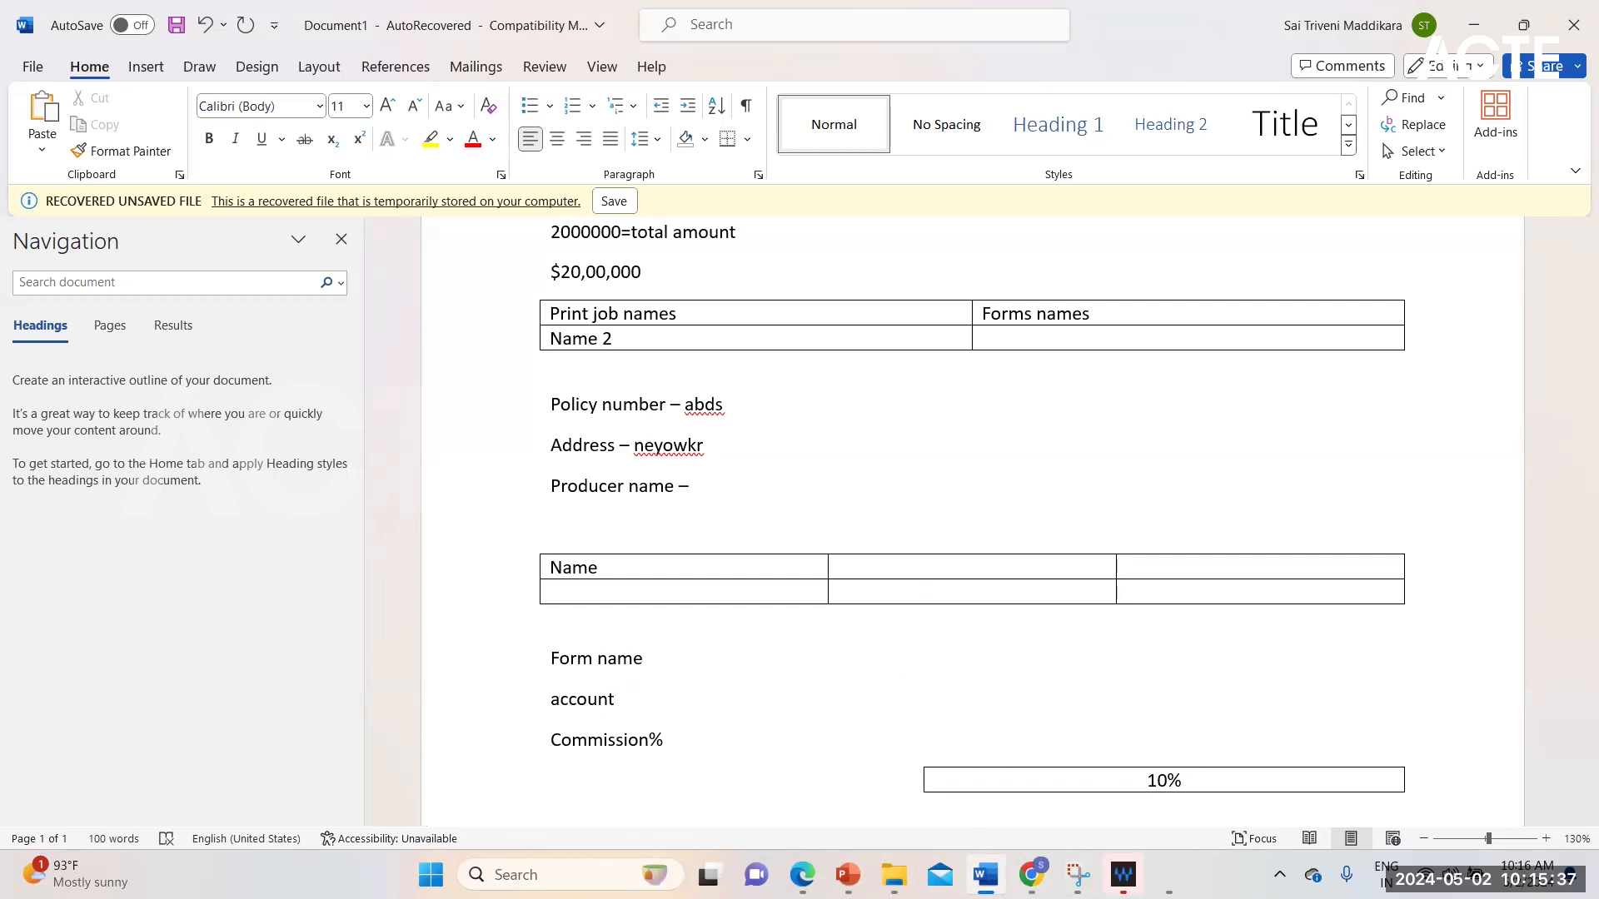
type(" section")
Step: Expand the "Account section" line to read "Account and policy information section"
left_click(623, 705)
type("and [olic")
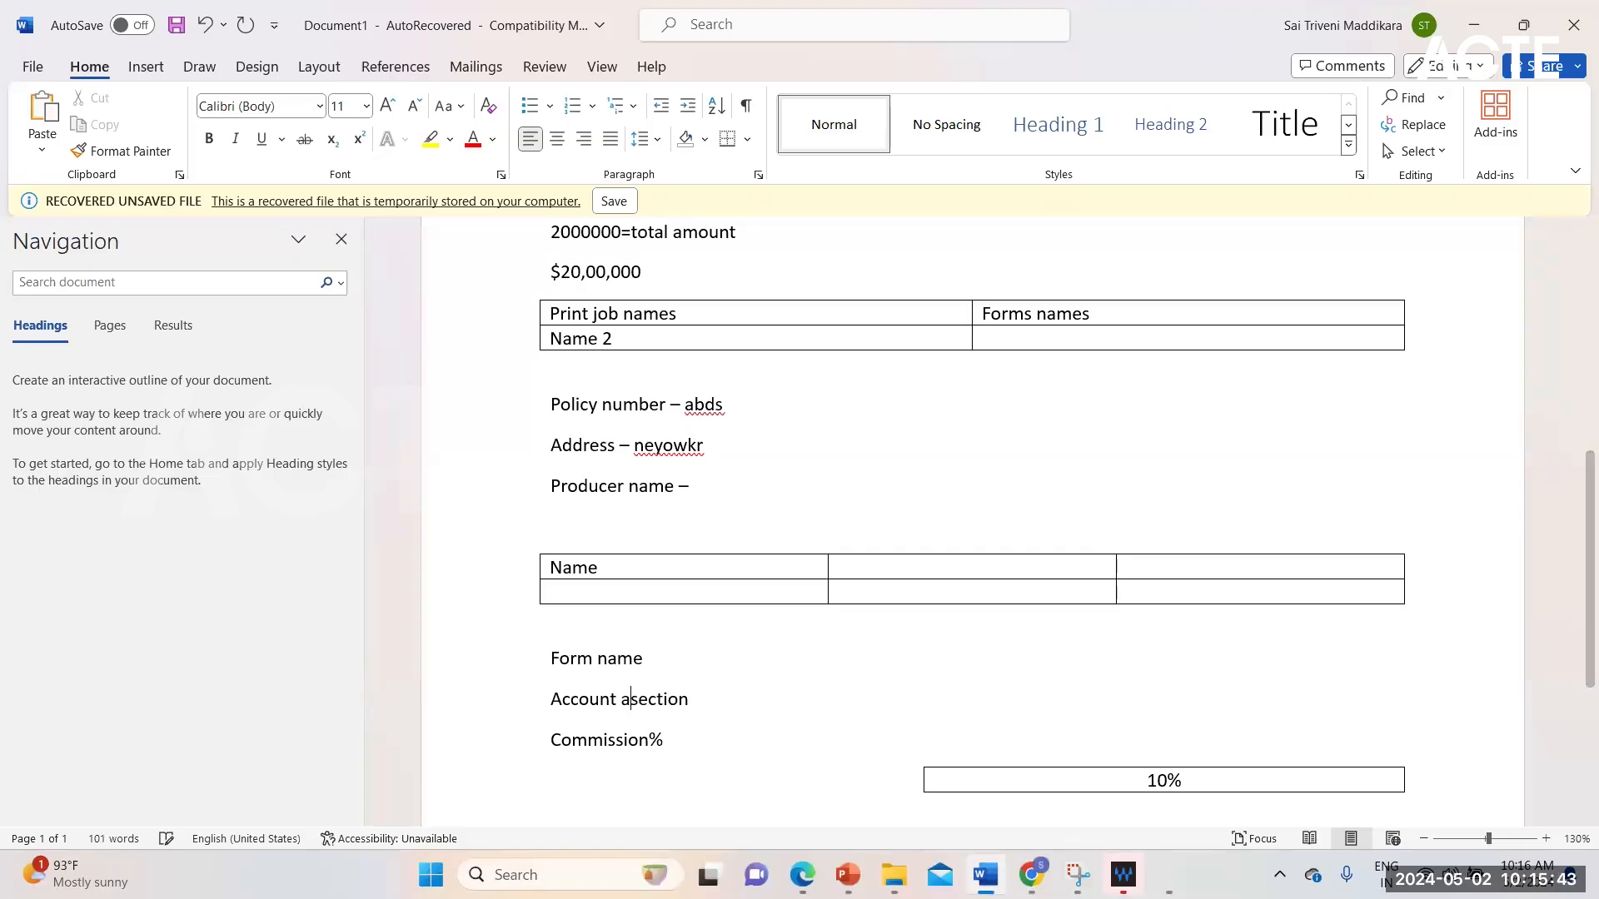
type("y in")
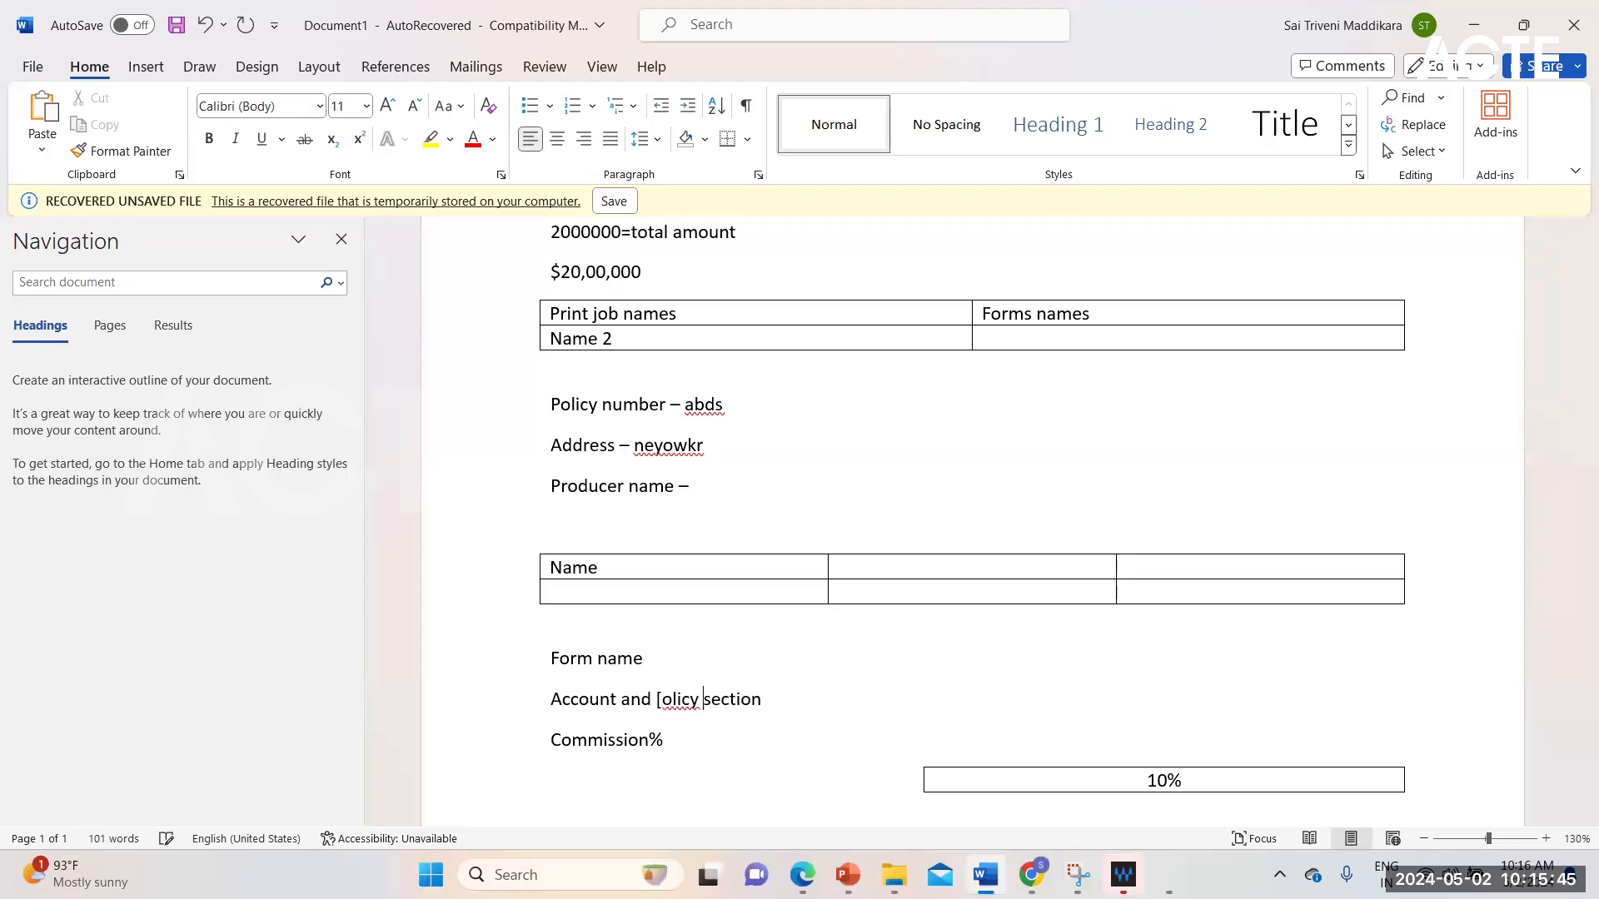
key("BackSpace")
key("BackSpace")
key("BackSpace")
key("BackSpace")
key("BackSpace")
key("BackSpace")
key("BackSpace")
key("BackSpace")
key("BackSpace")
type("policy ")
type("informat")
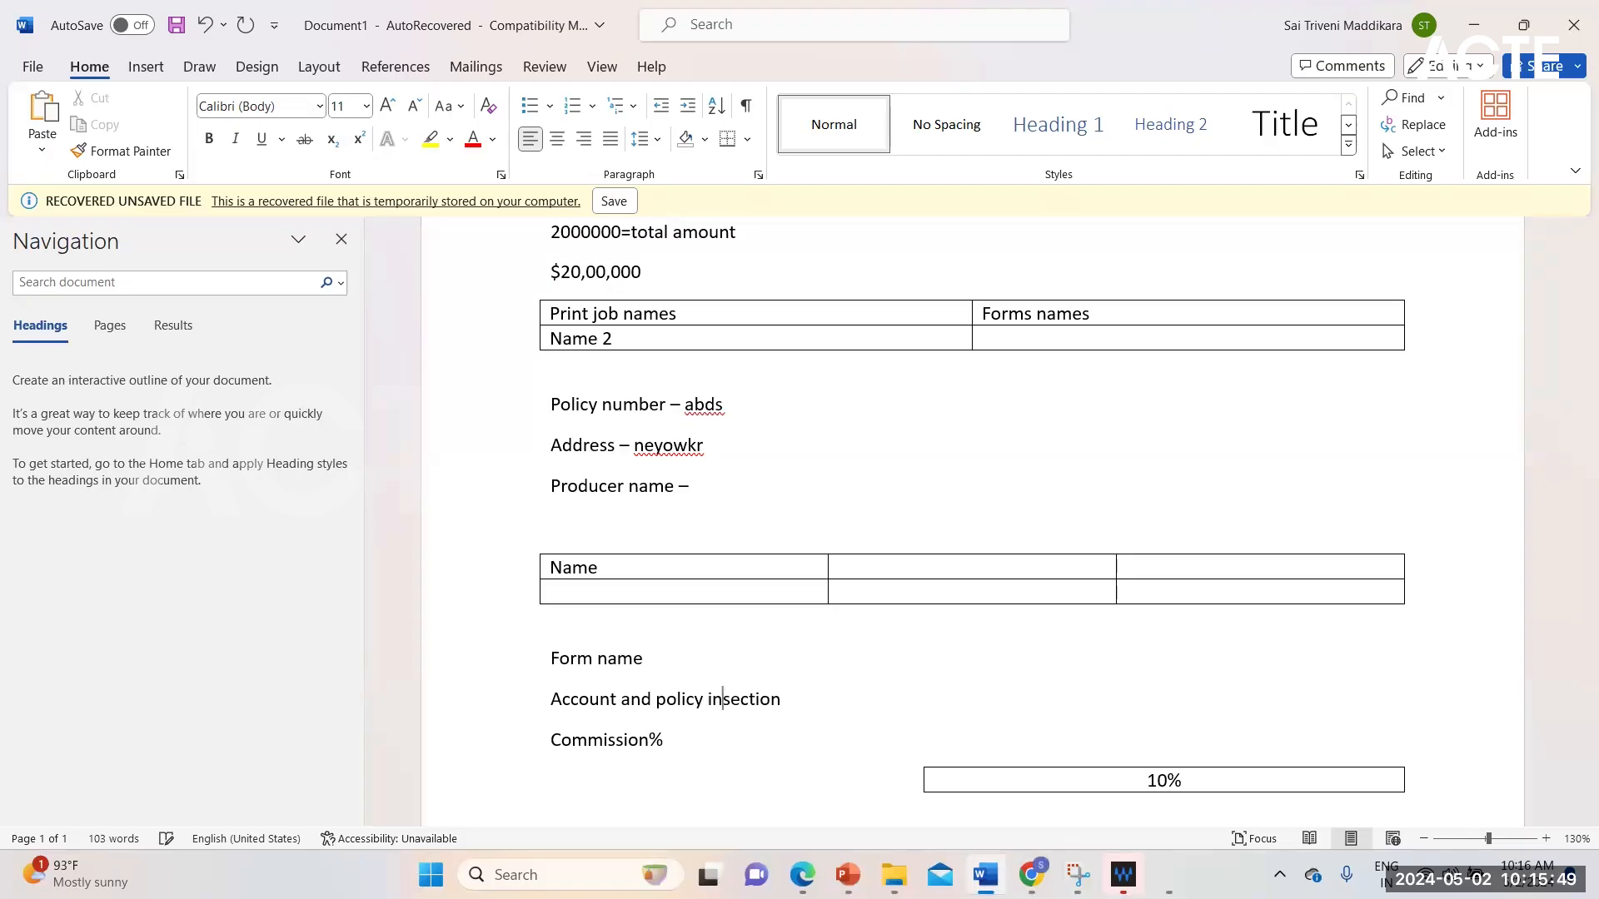
type("ion")
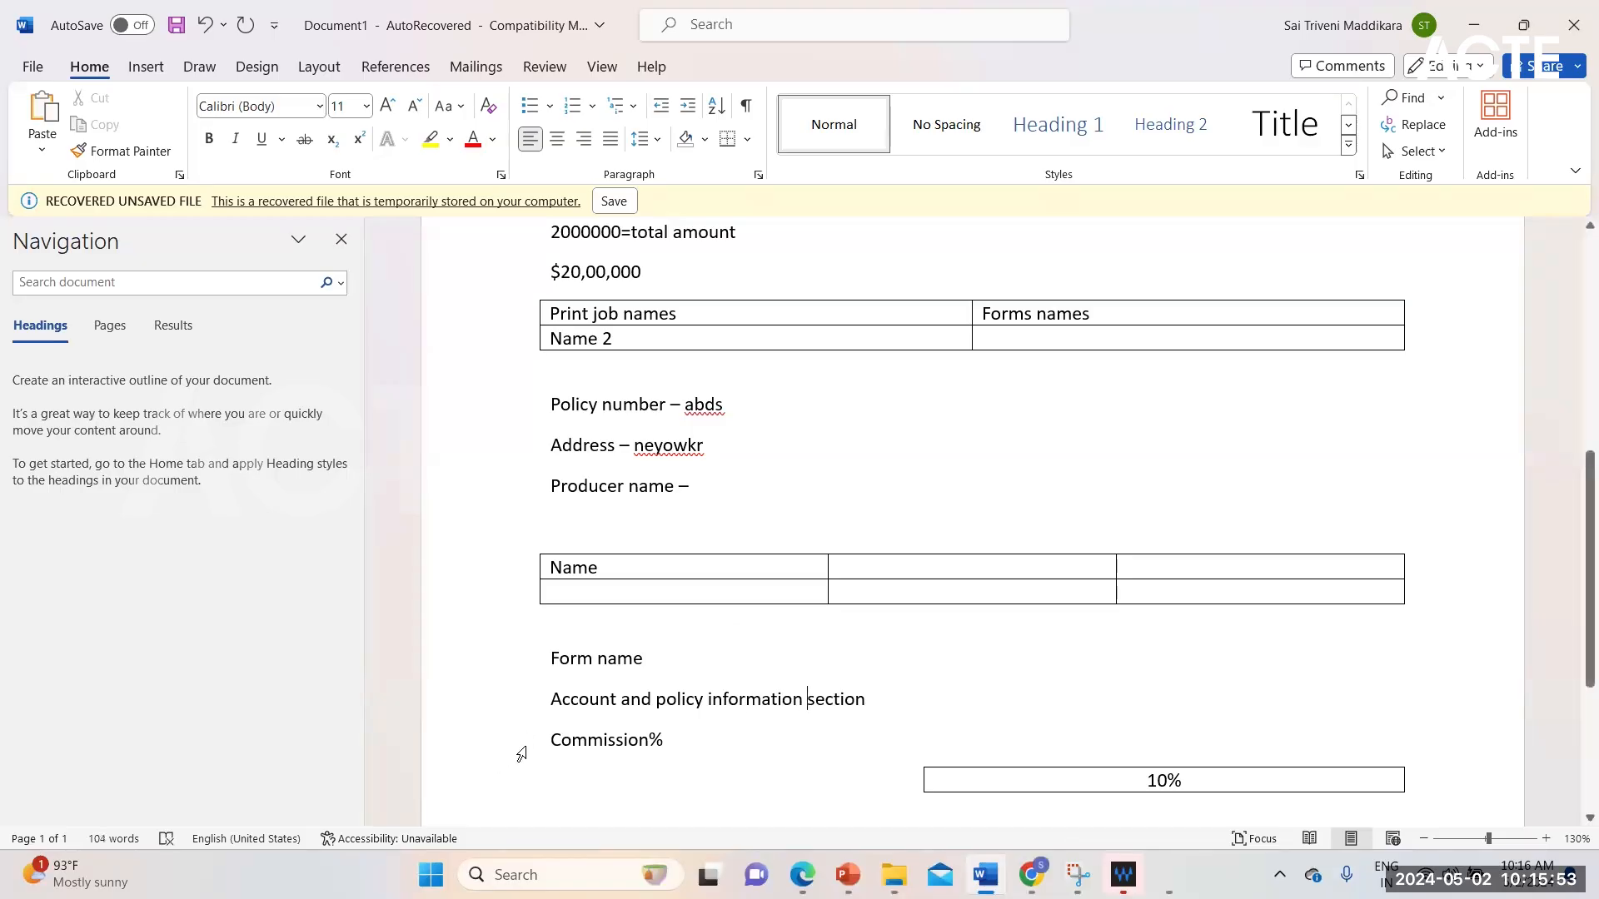
Step: Format the "Account and policy information section" line as bold with a blue theme font colour
left_click_drag(554, 698, 870, 703)
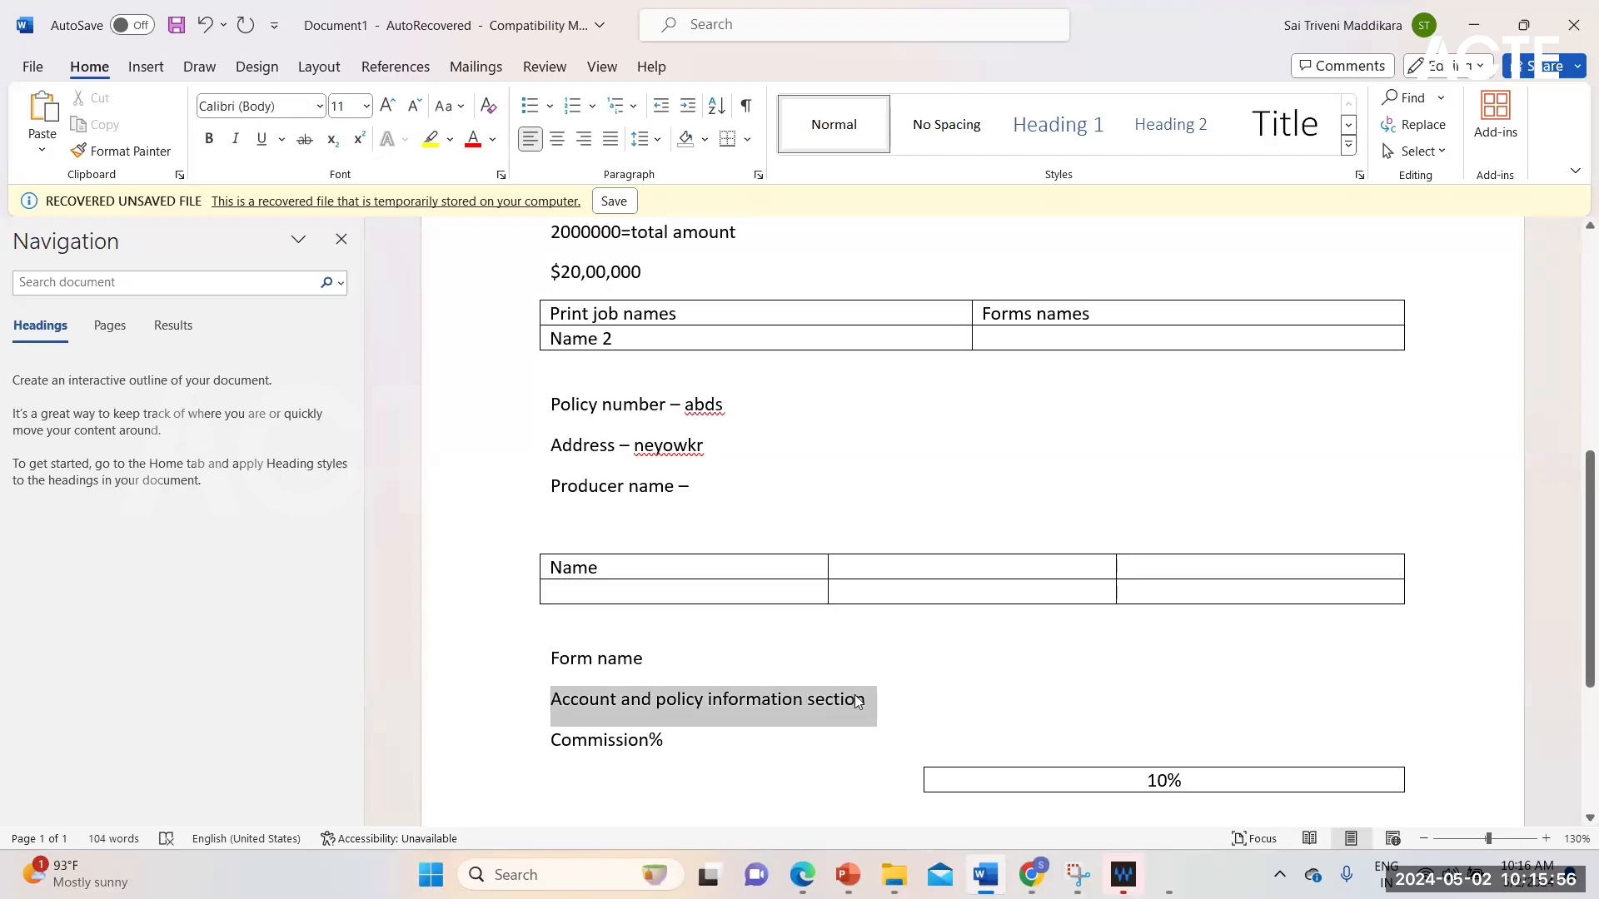
left_click(209, 138)
left_click(496, 143)
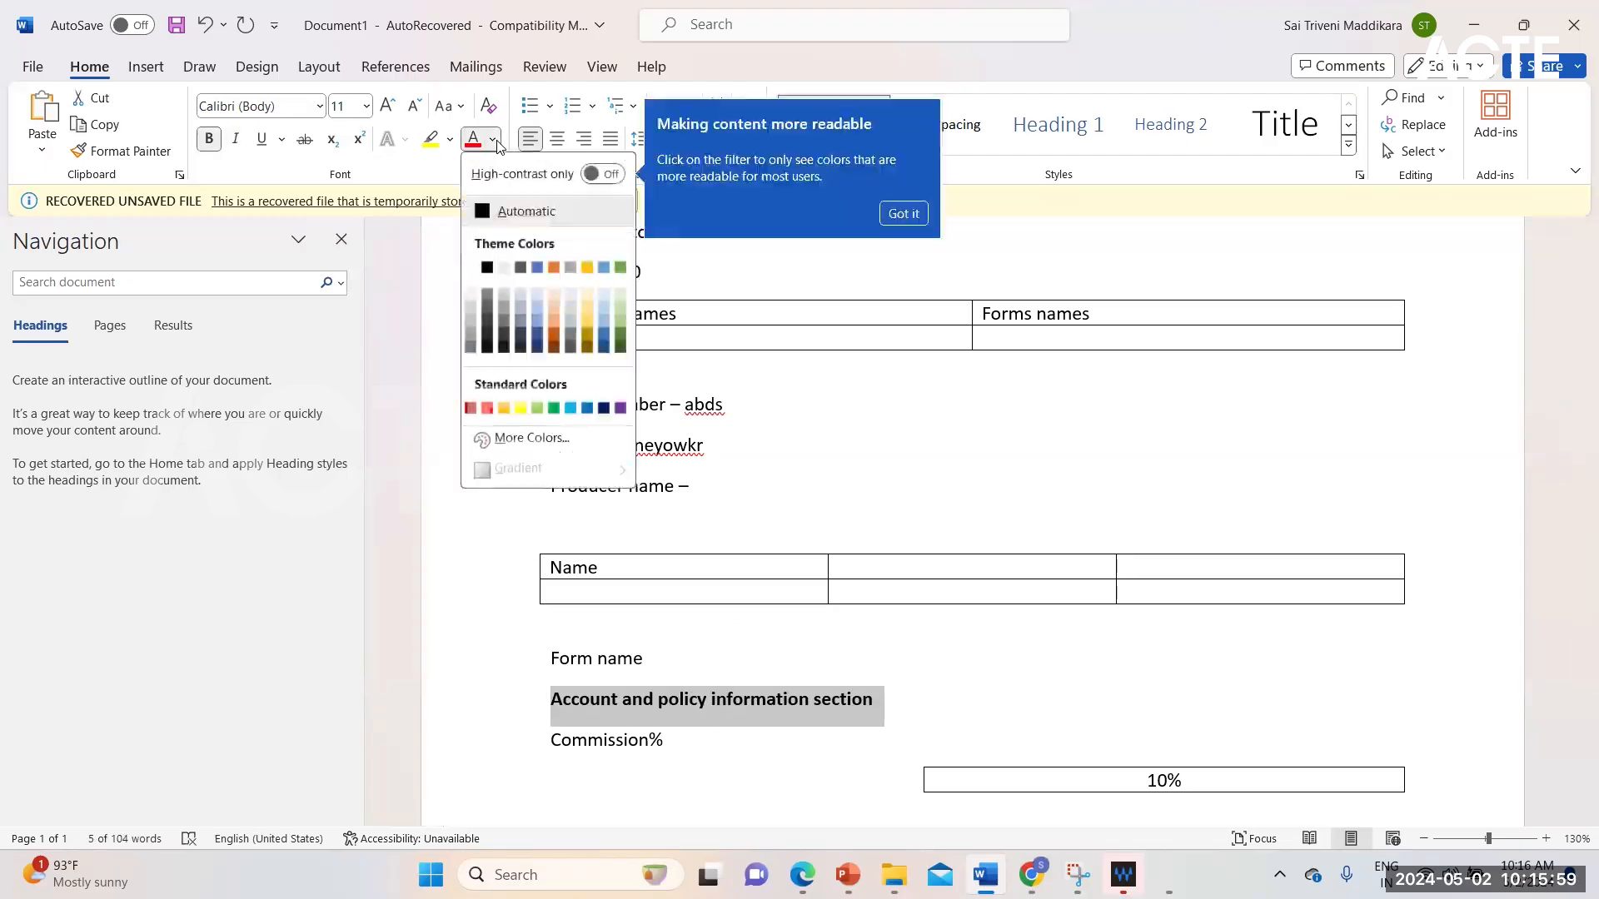
left_click(546, 268)
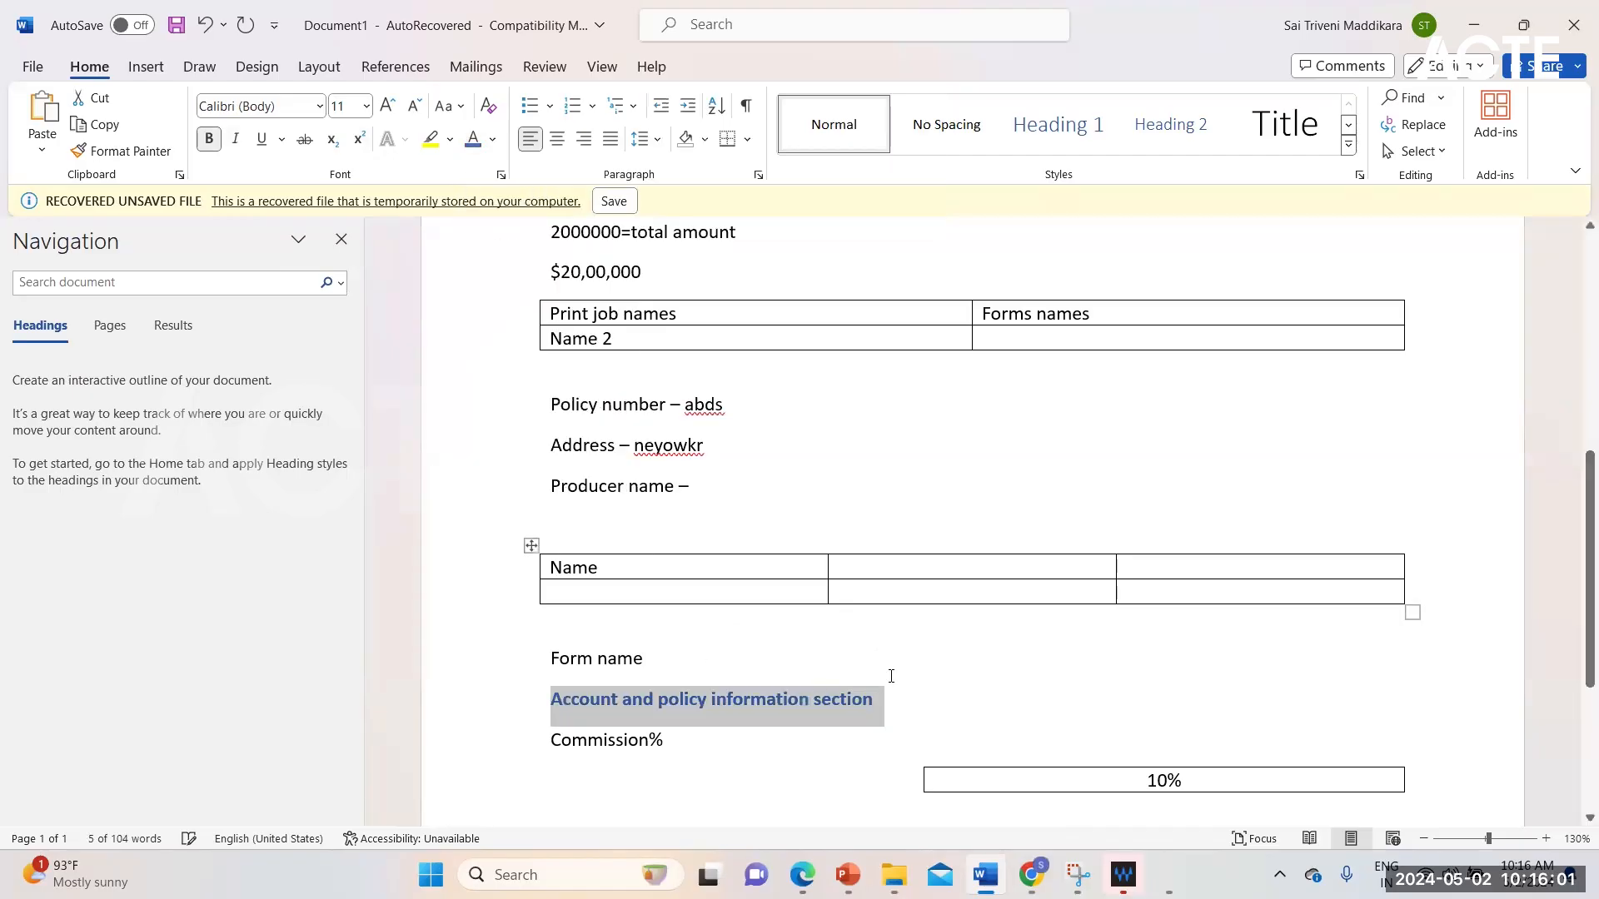
left_click(917, 716)
Step: Examine how the blue section heading, the "Commission%" caption and the centred value cell line up
left_click(586, 745)
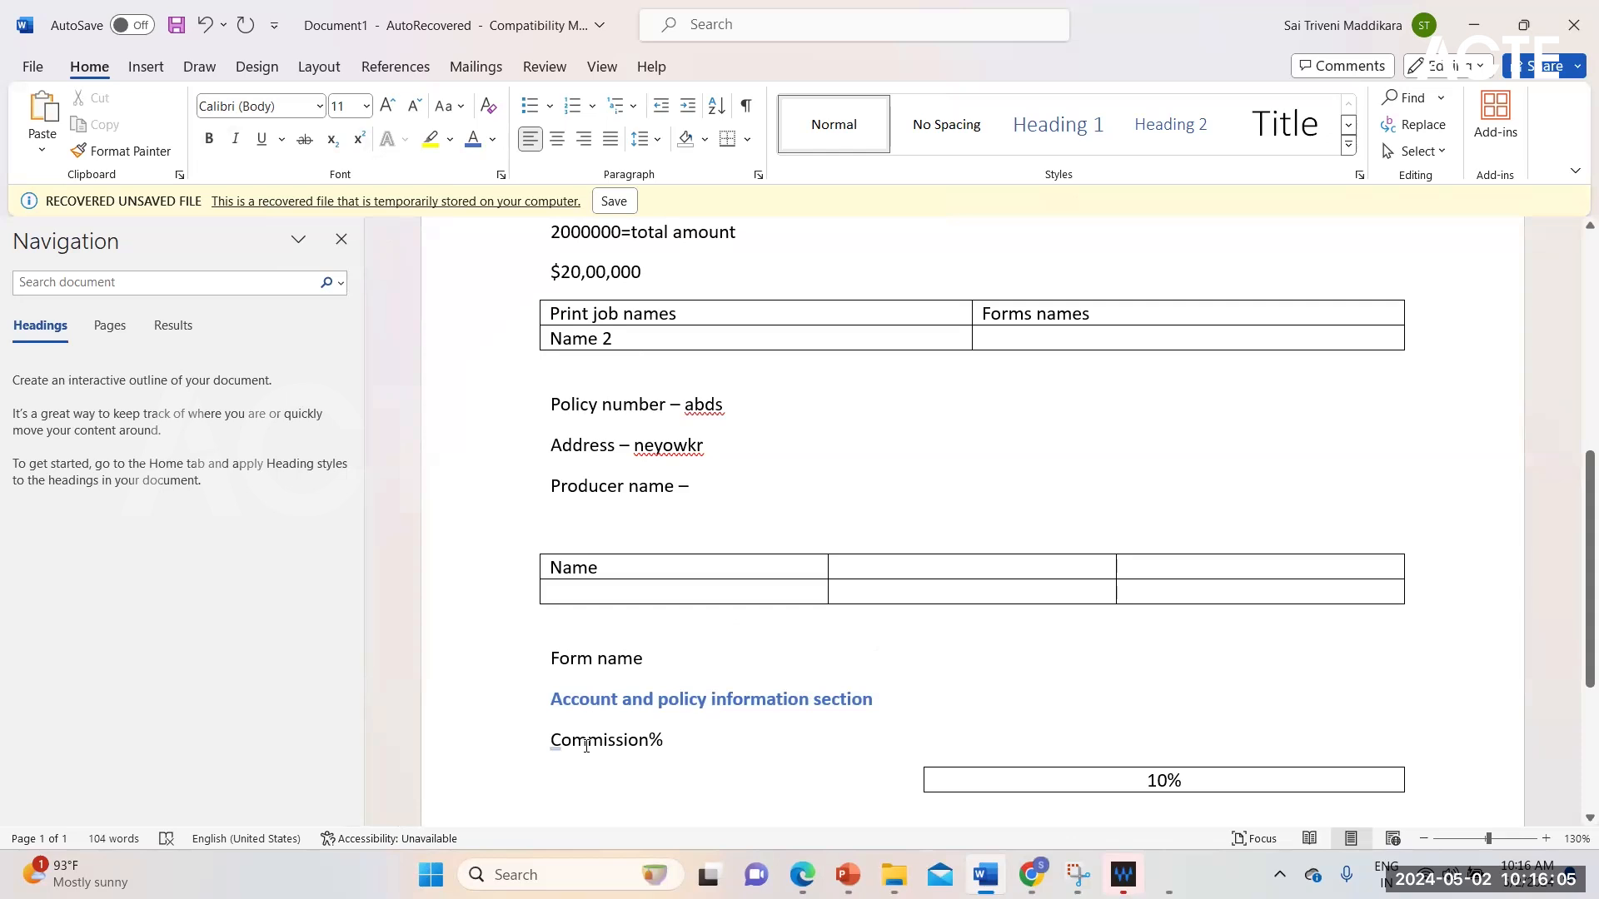
scroll(583, 741, "down", 5)
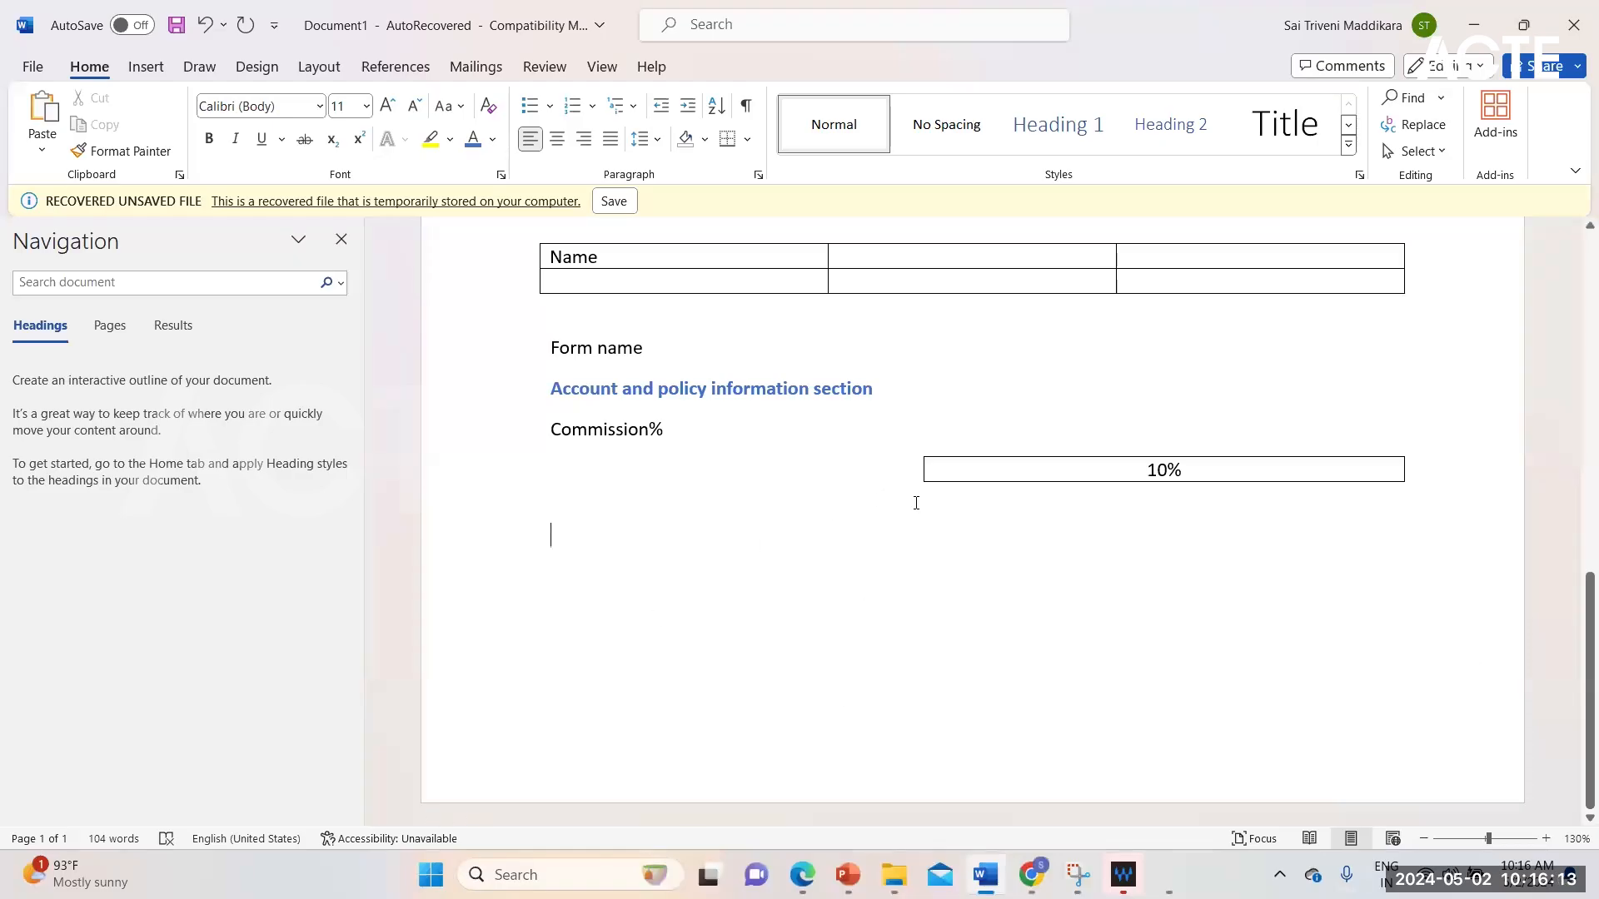
left_click(631, 390)
left_click(597, 431)
left_click(652, 395)
left_click(640, 432)
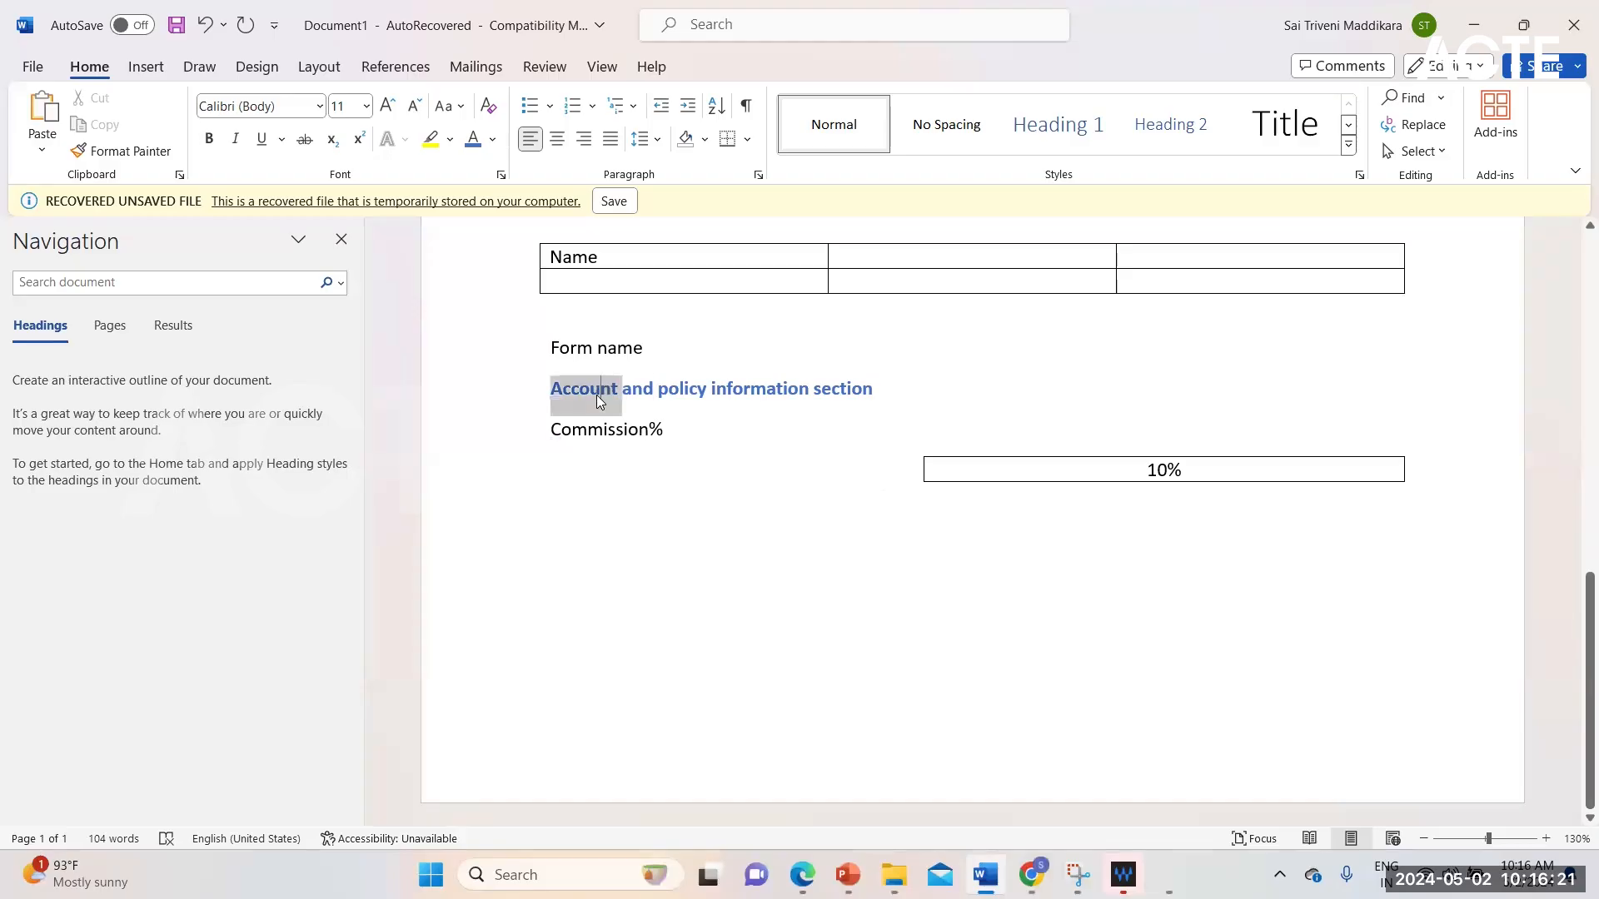
left_click(587, 431)
left_click(581, 393)
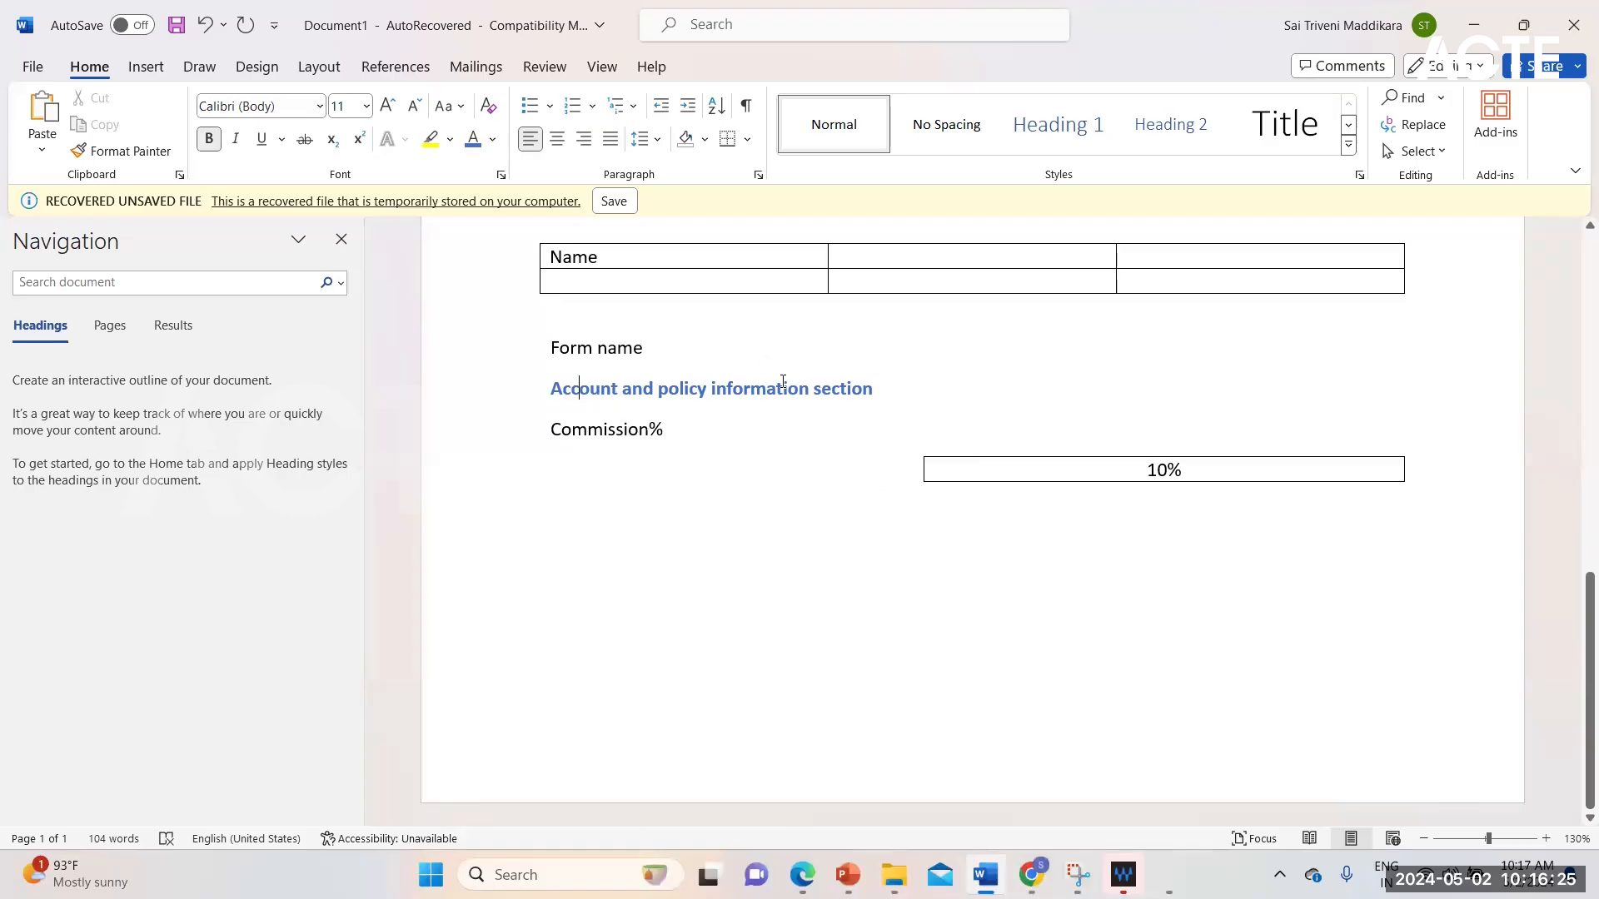
left_click(604, 431)
scroll(716, 588, "up", 5)
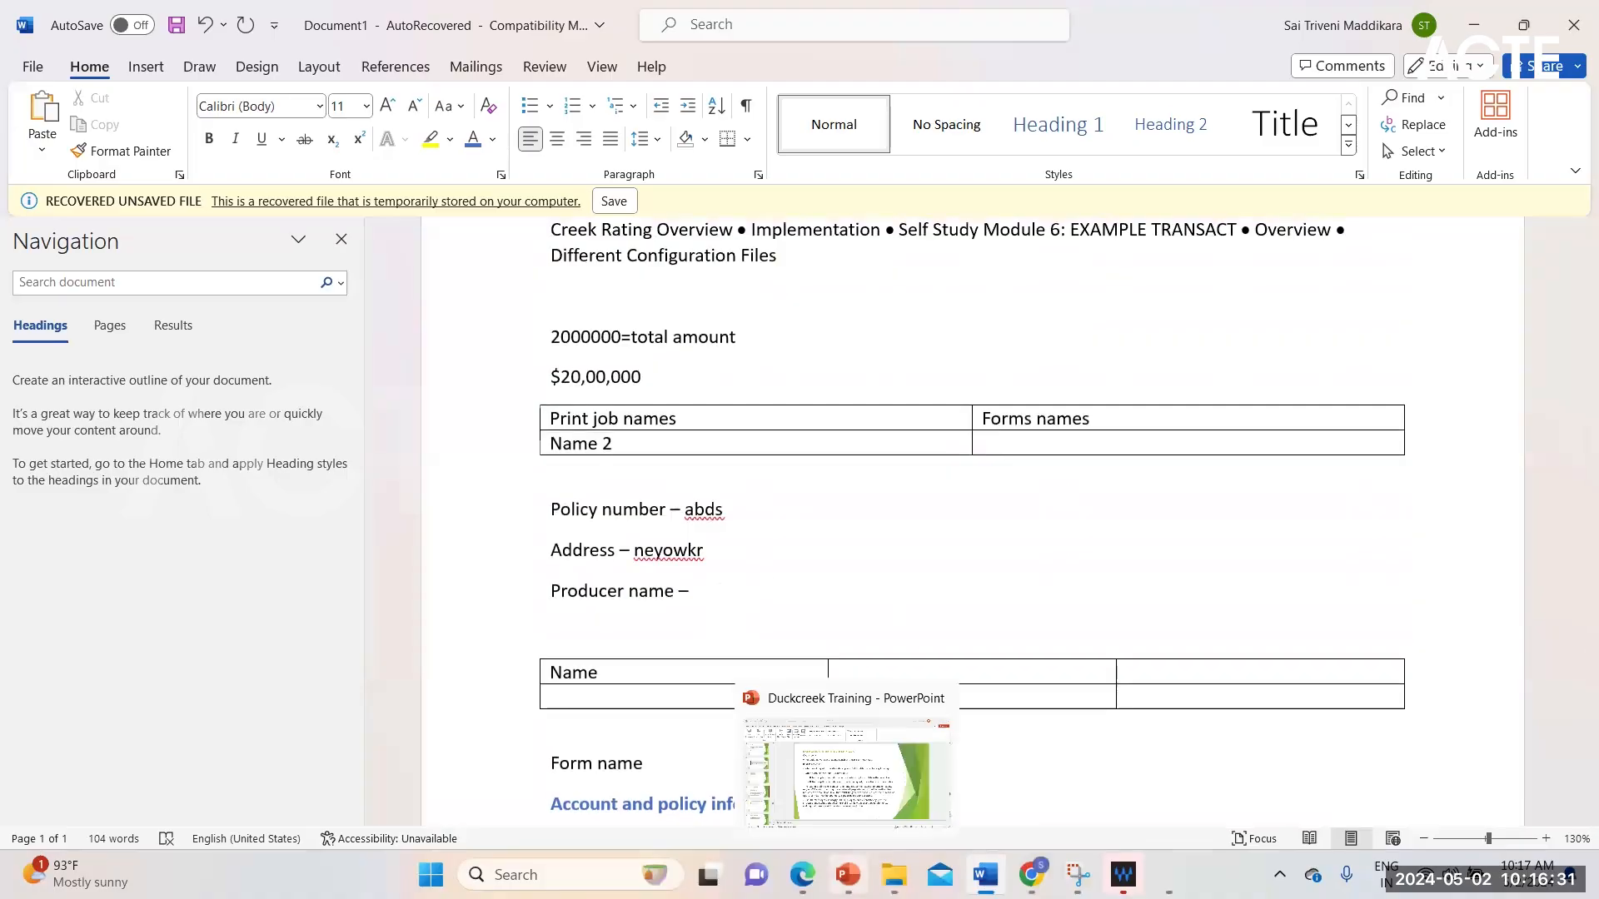
scroll(788, 548, "down", 3)
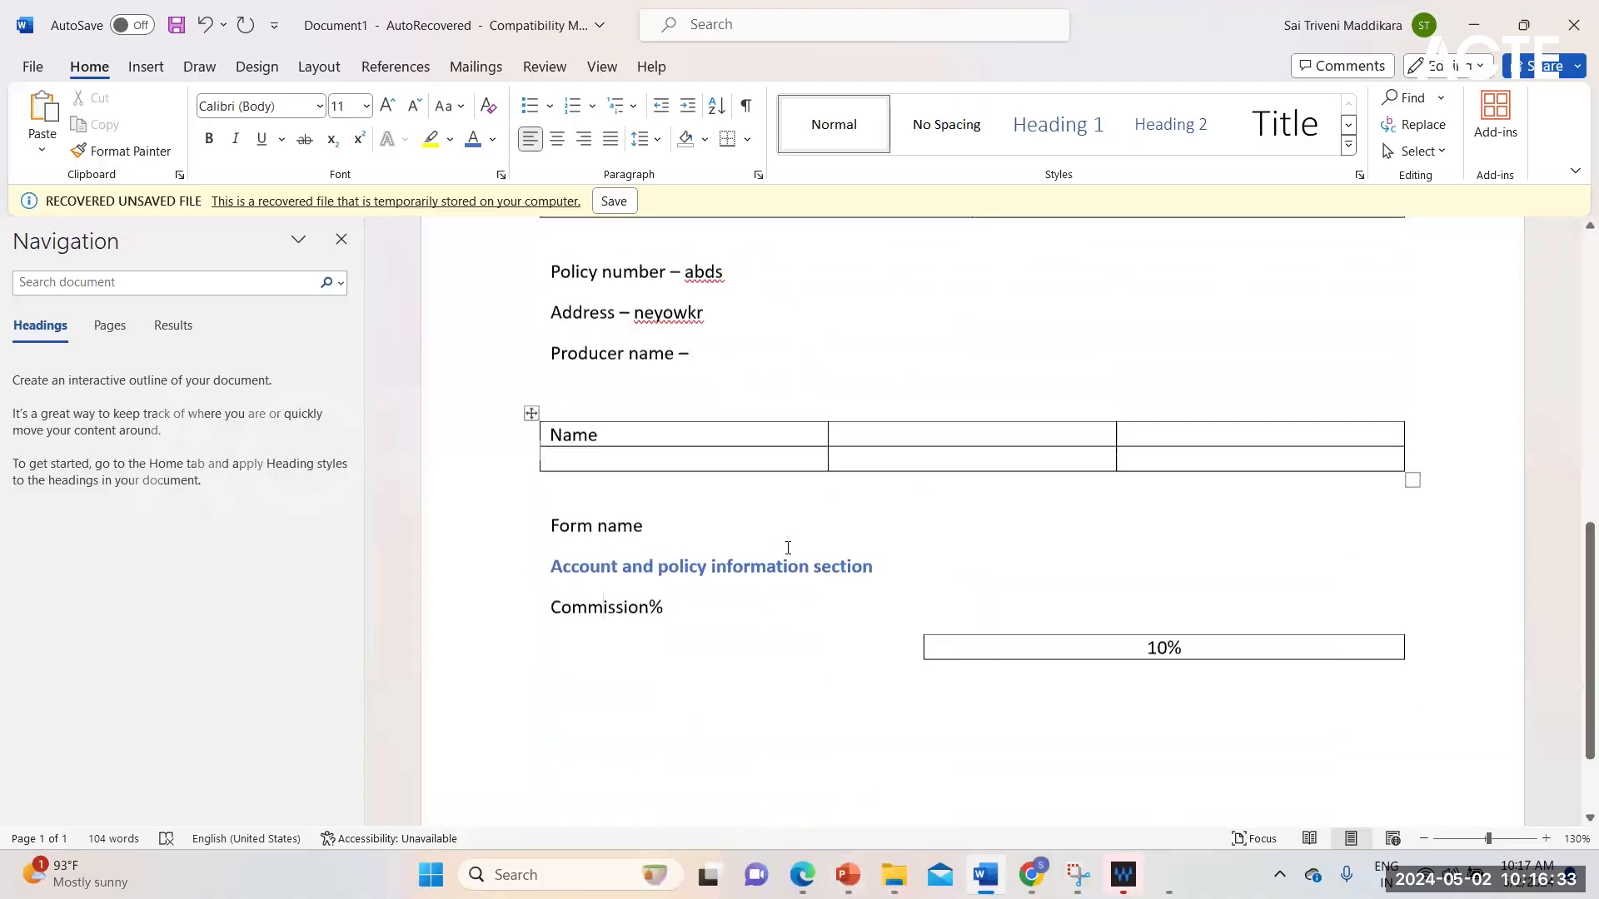
scroll(788, 548, "up", 4)
scroll(788, 548, "up", 4)
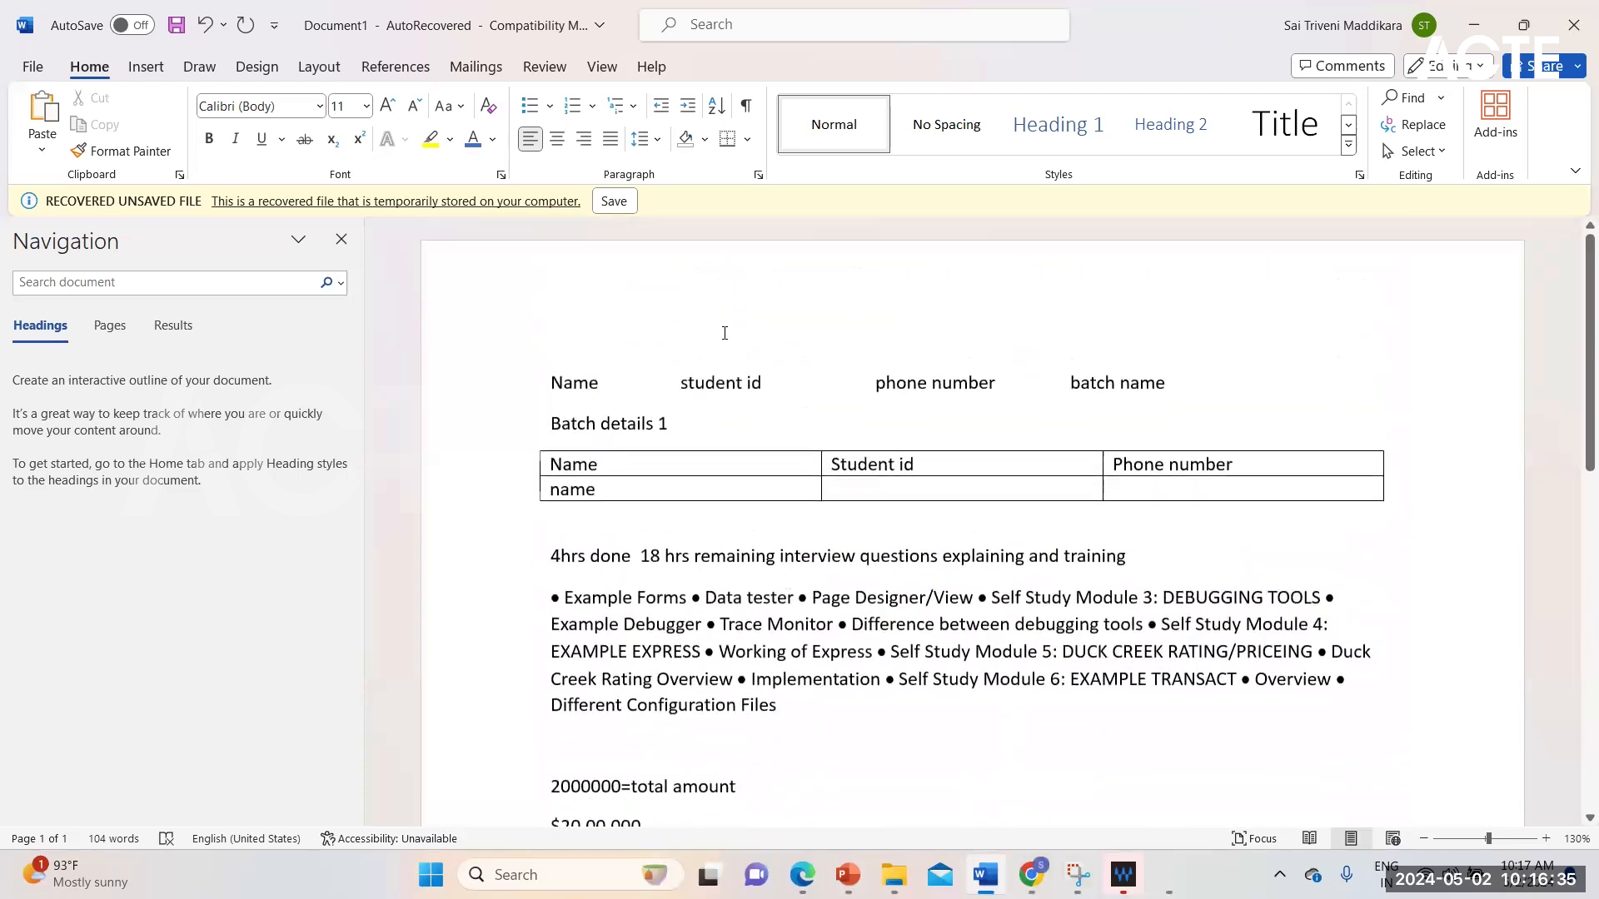
scroll(723, 607, "down", 7)
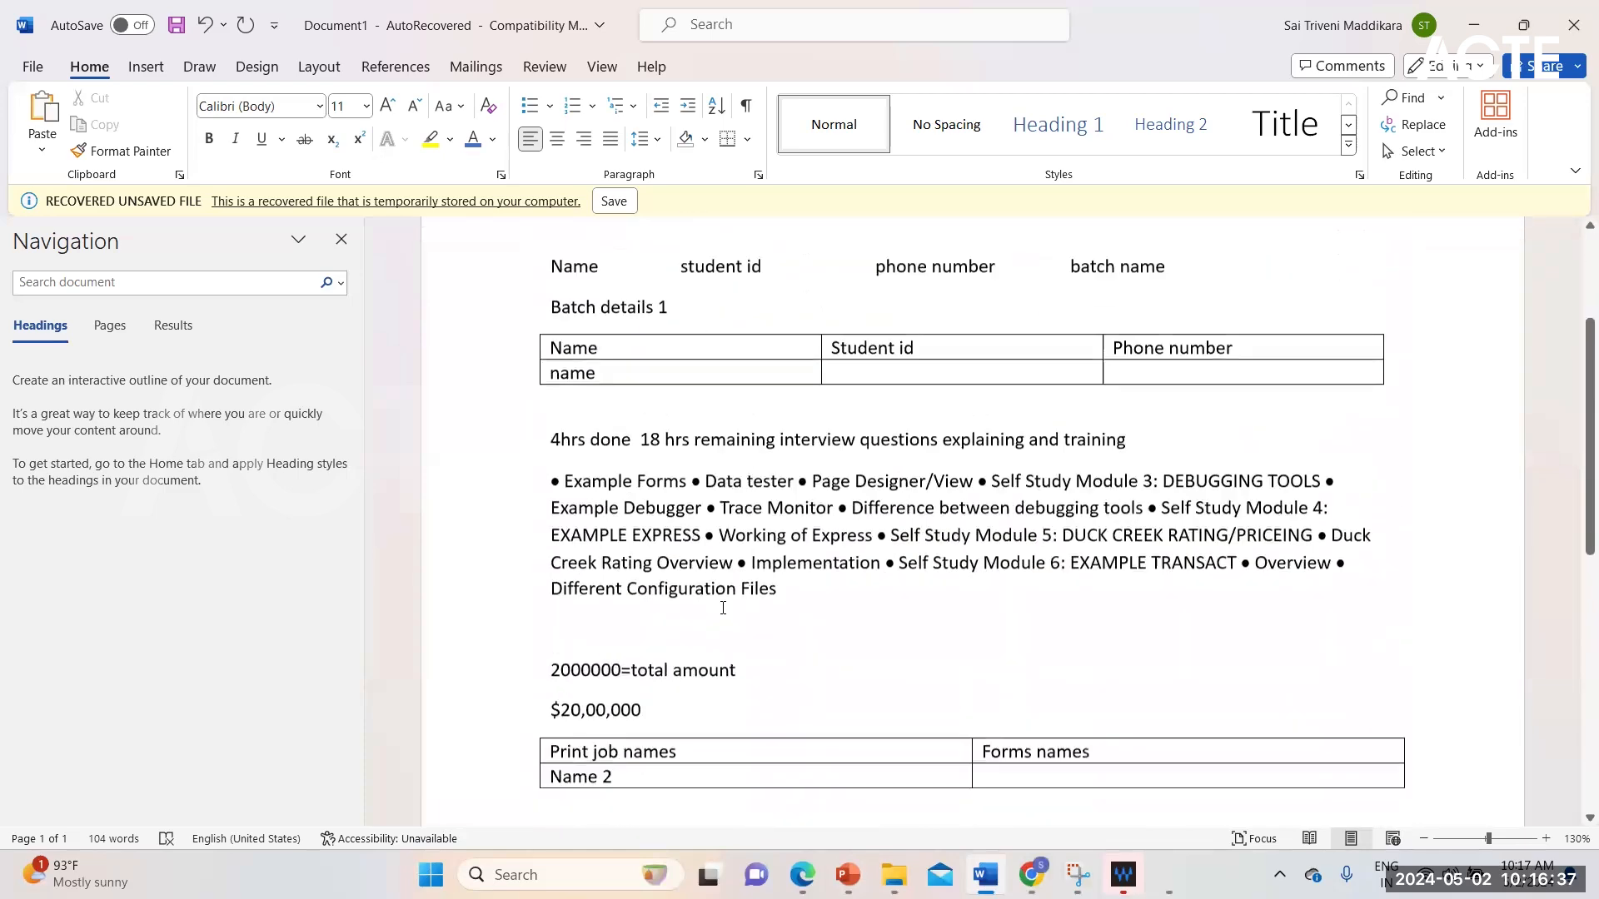
scroll(753, 626, "up", 8)
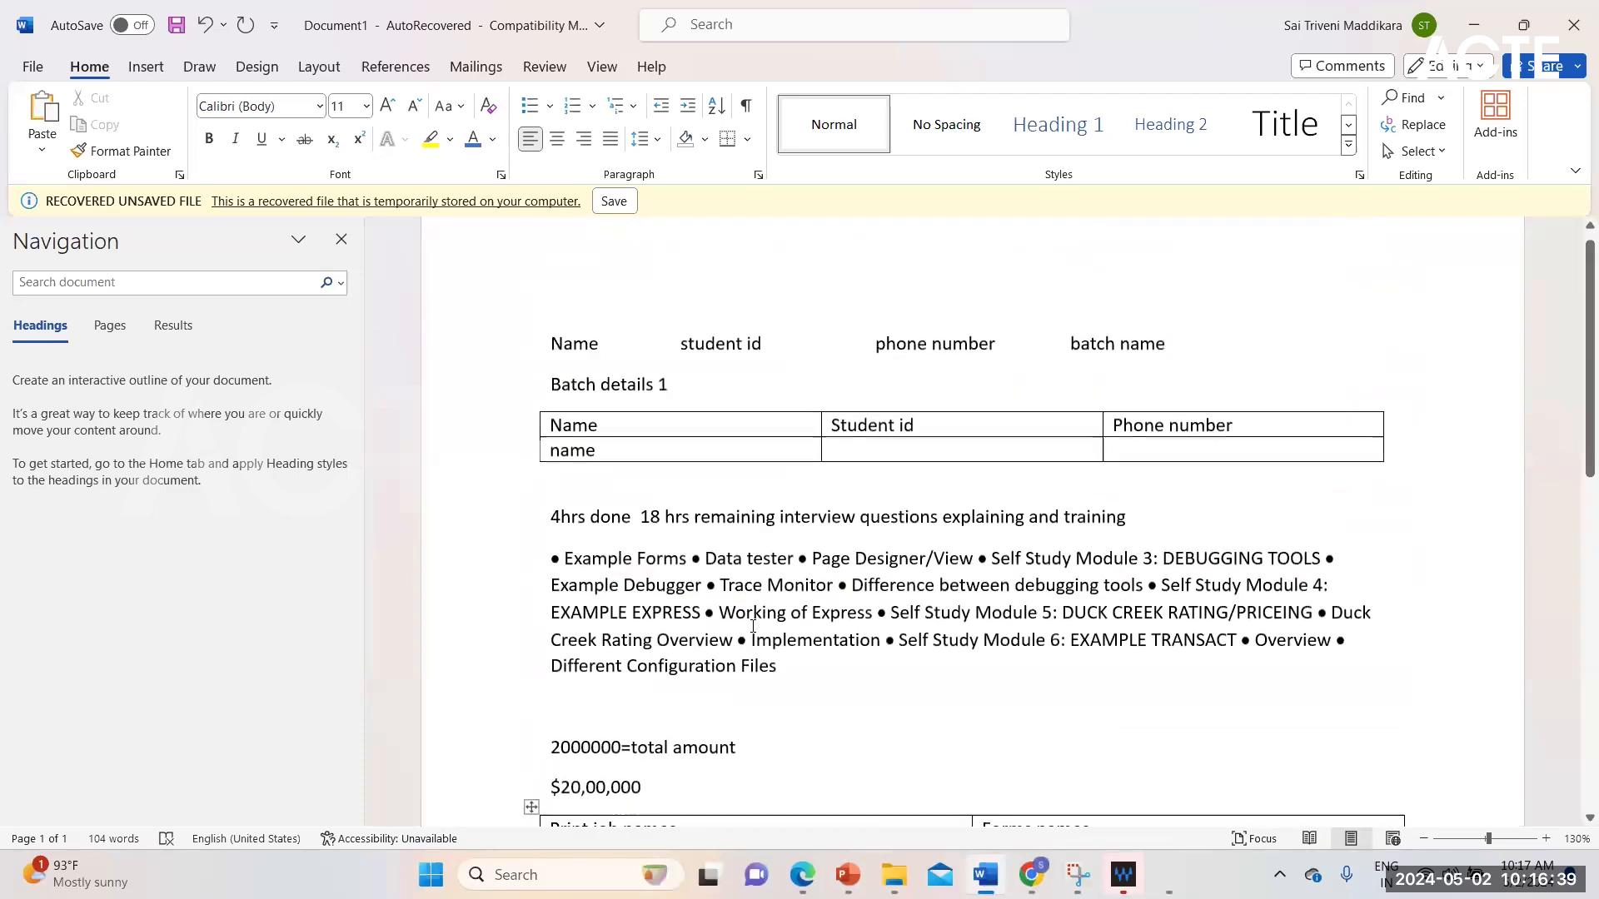
Step: Examine the document's tables, the policy detail lines and how the "Commission%" caption sits under the blue section heading
scroll(753, 625, "down", 5)
scroll(753, 625, "up", 5)
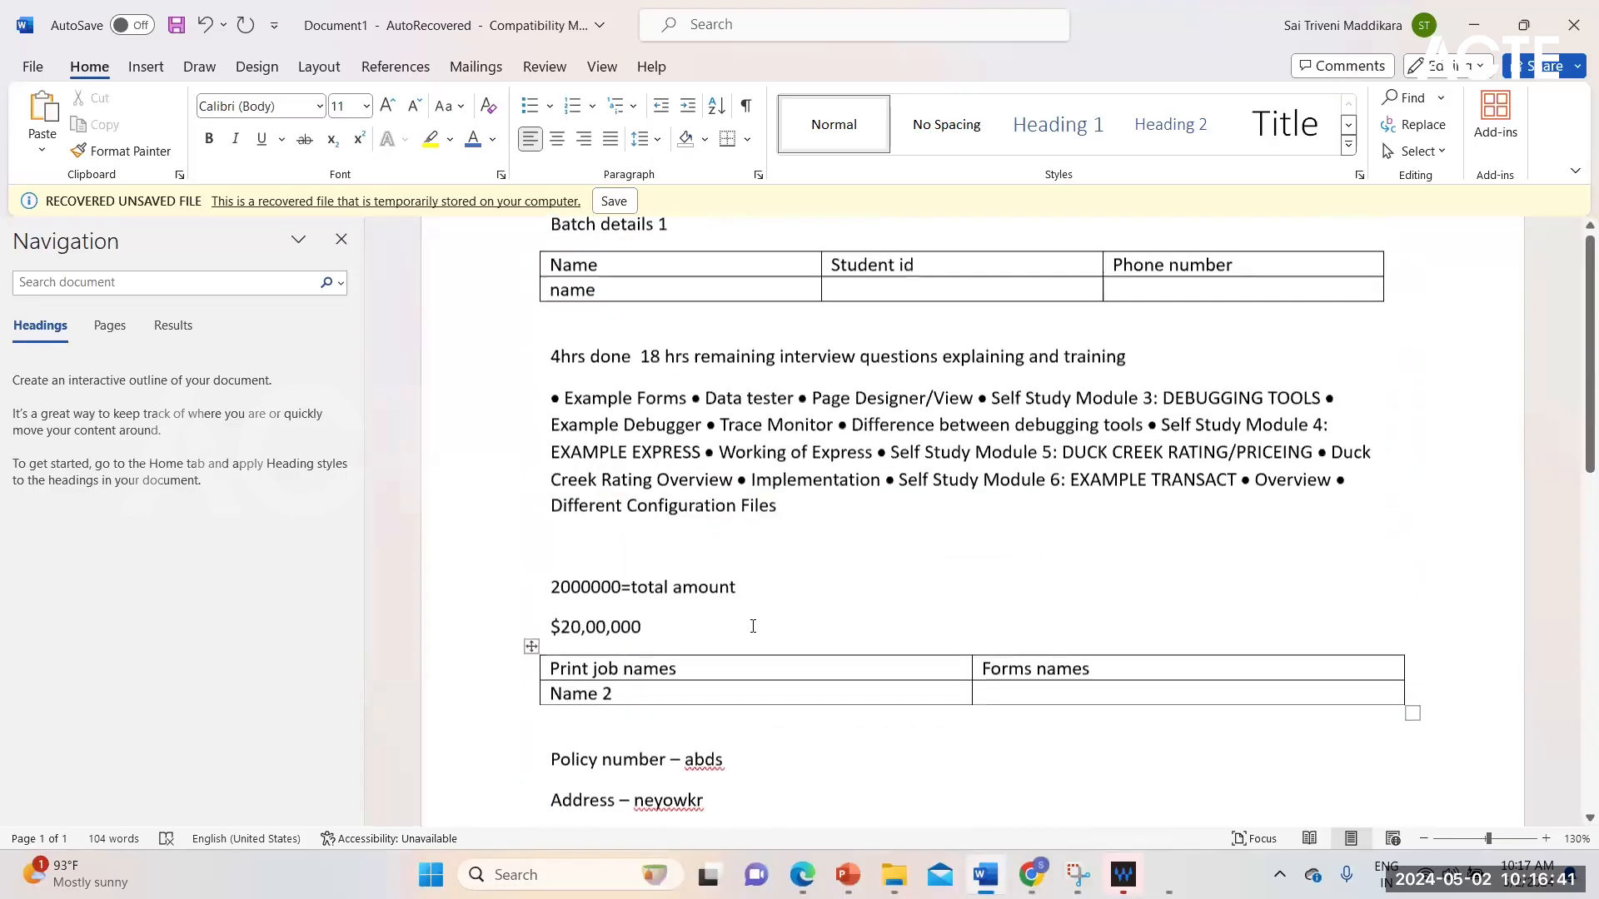
scroll(788, 758, "down", 10)
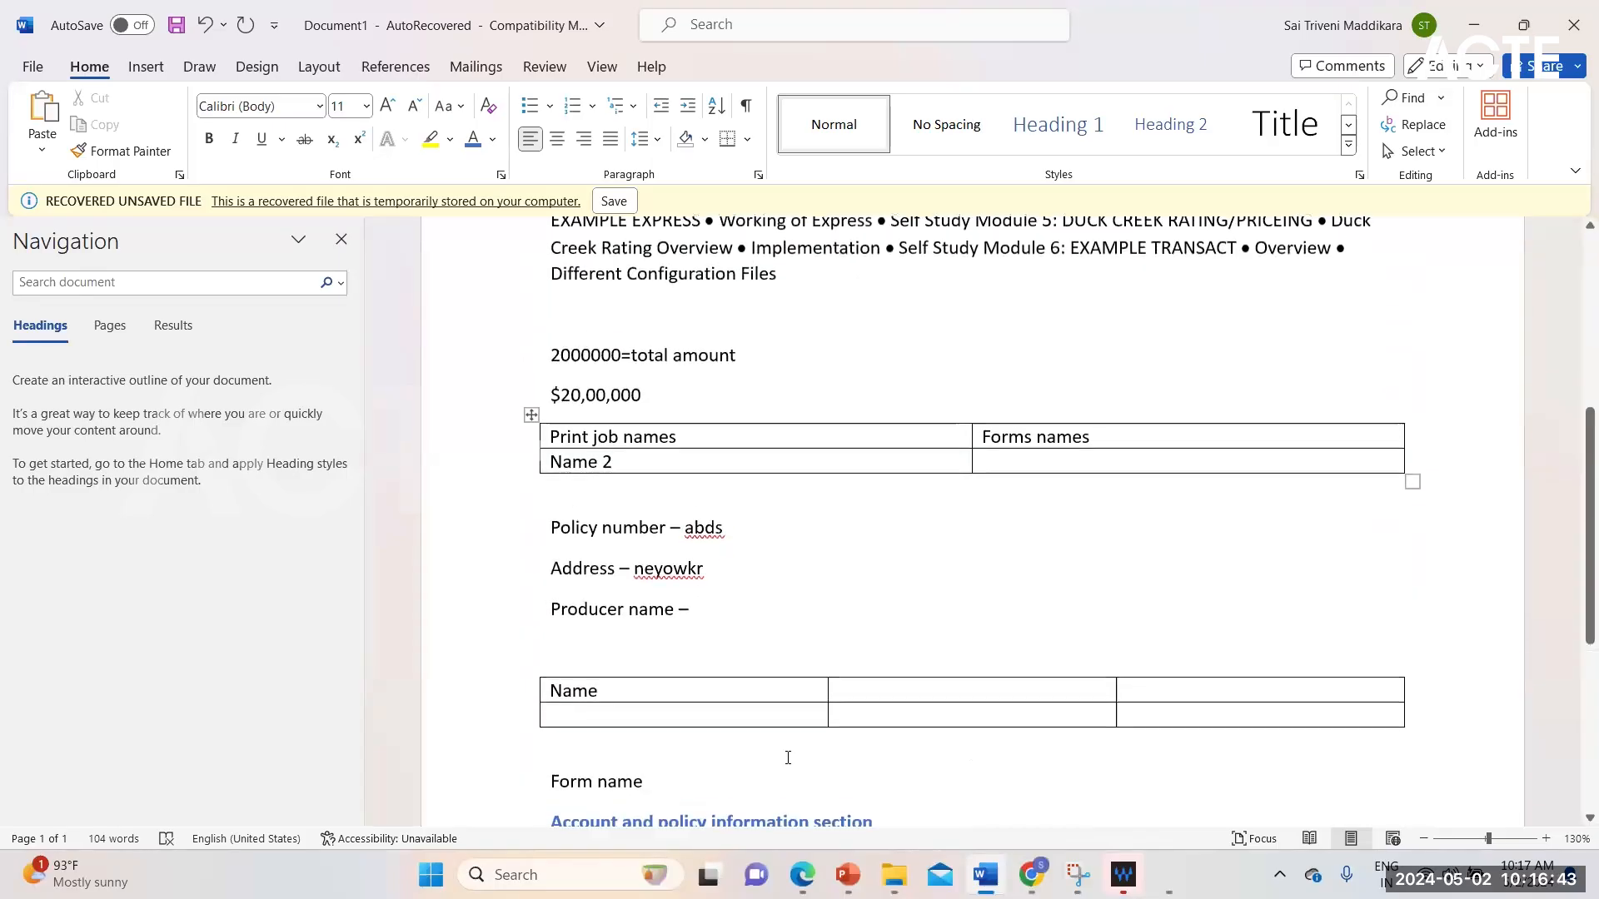
scroll(788, 757, "up", 4)
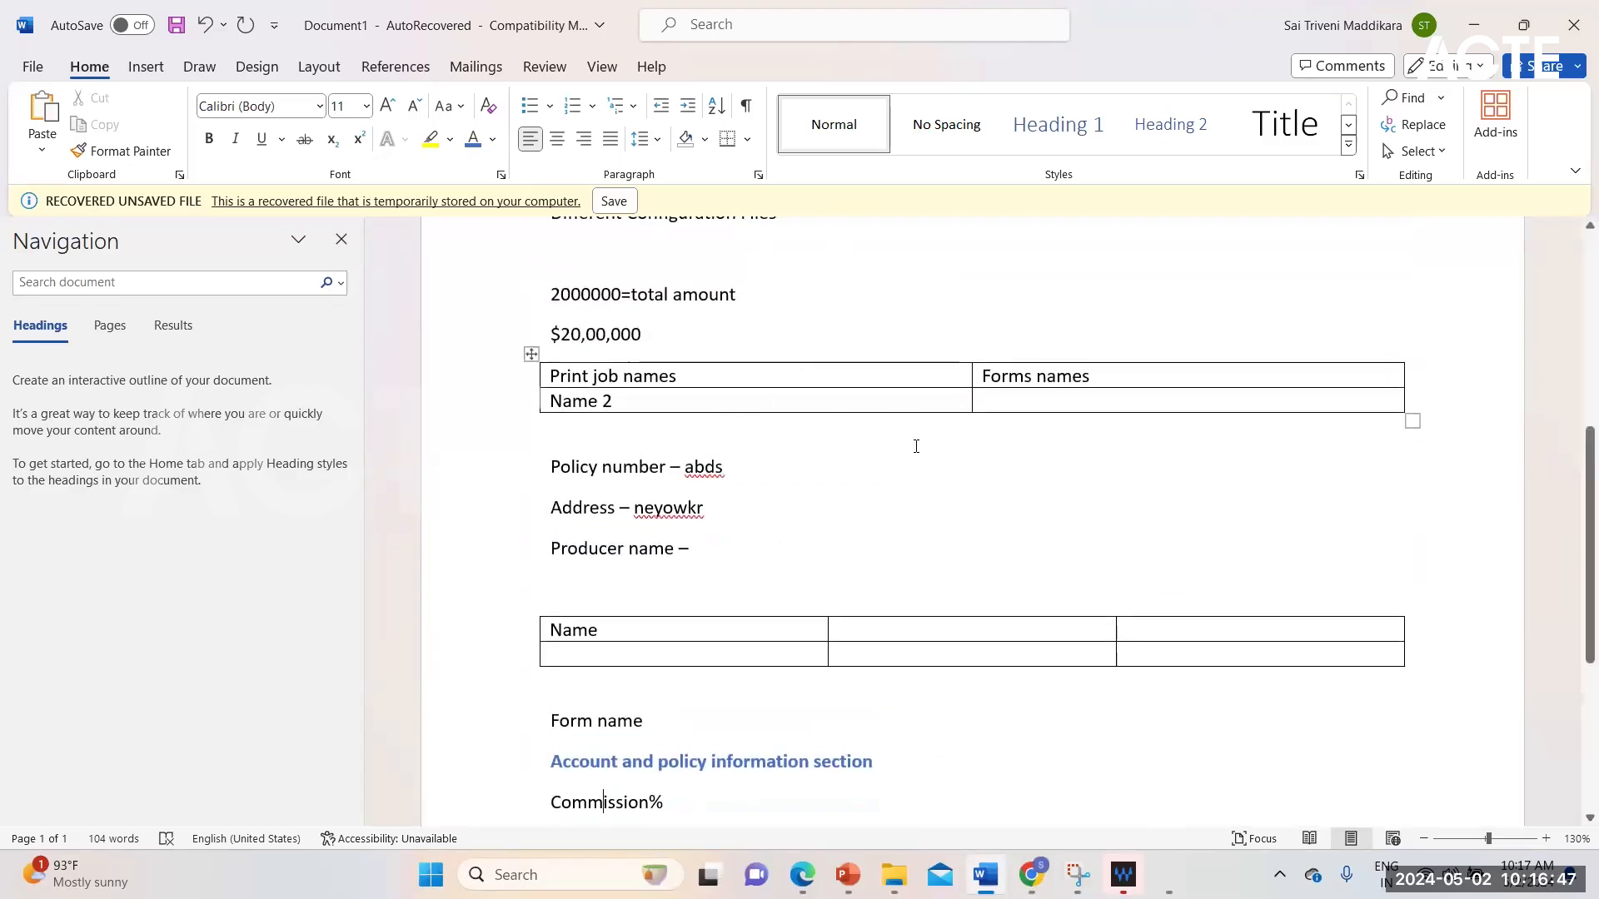
scroll(622, 684, "down", 1)
scroll(621, 683, "down", 4)
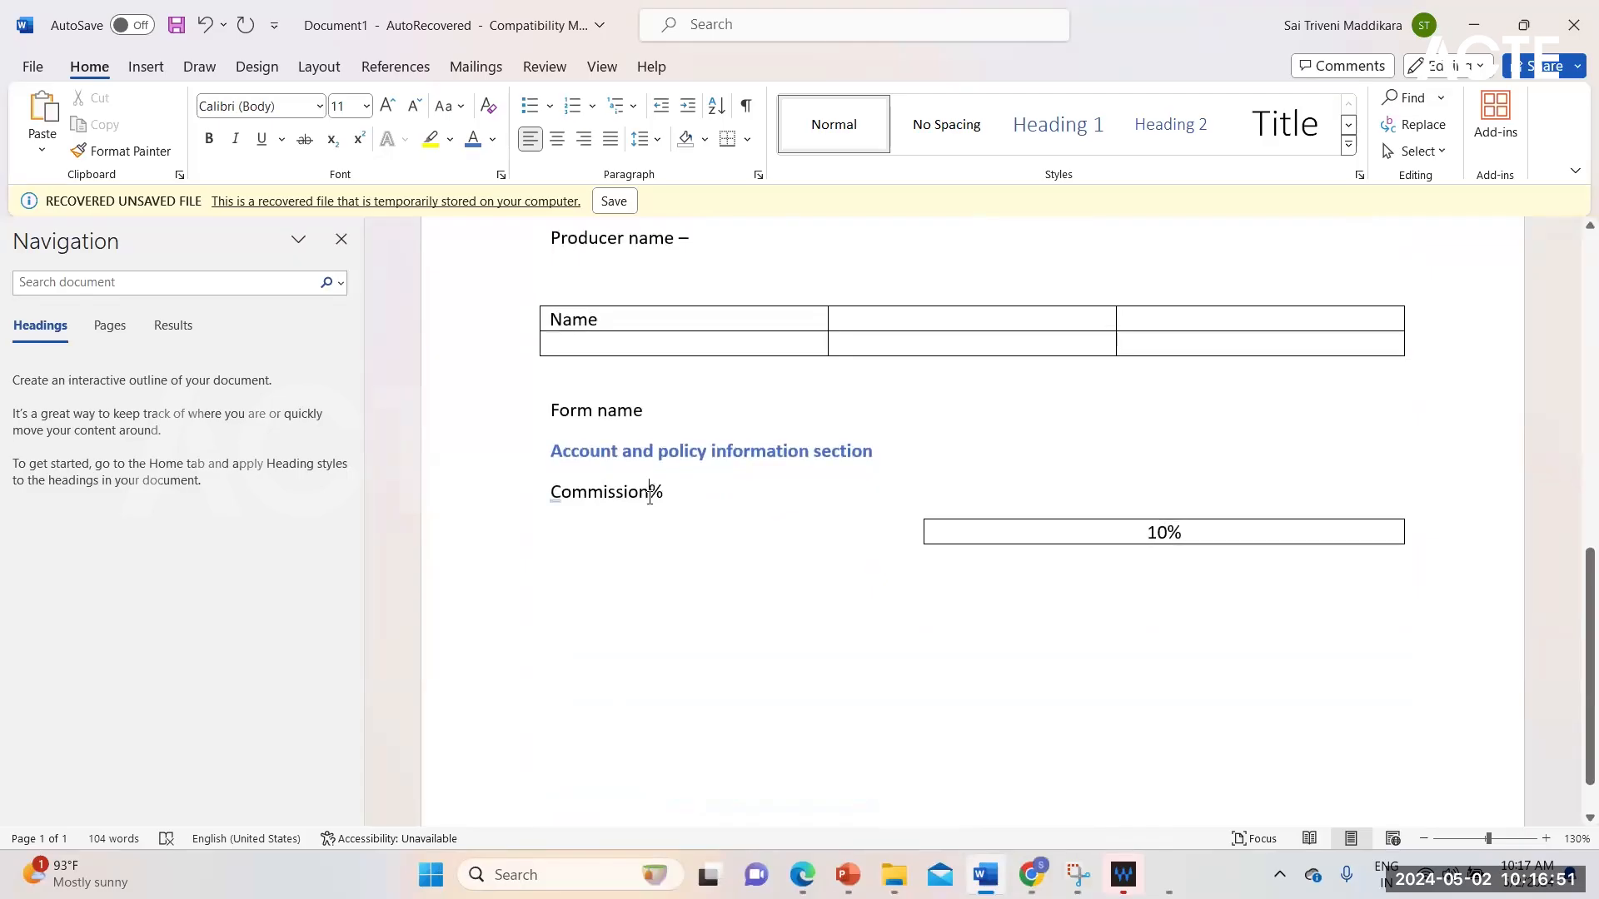
left_click(763, 451)
triple_click(559, 450)
left_click(653, 493)
scroll(833, 366, "up", 10)
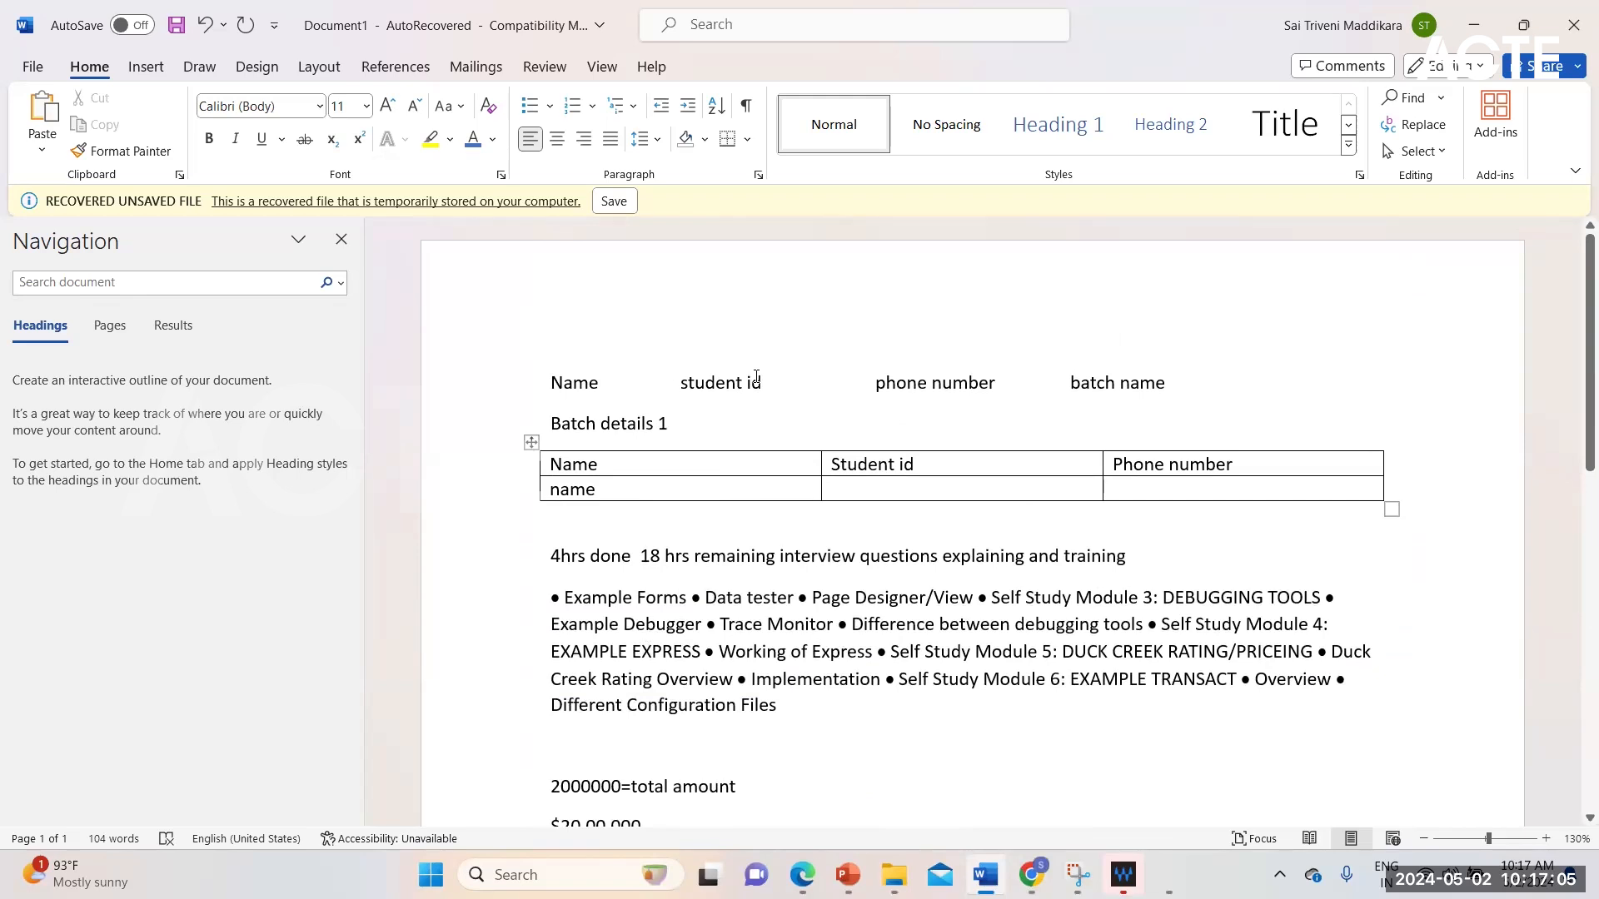
scroll(791, 598, "down", 5)
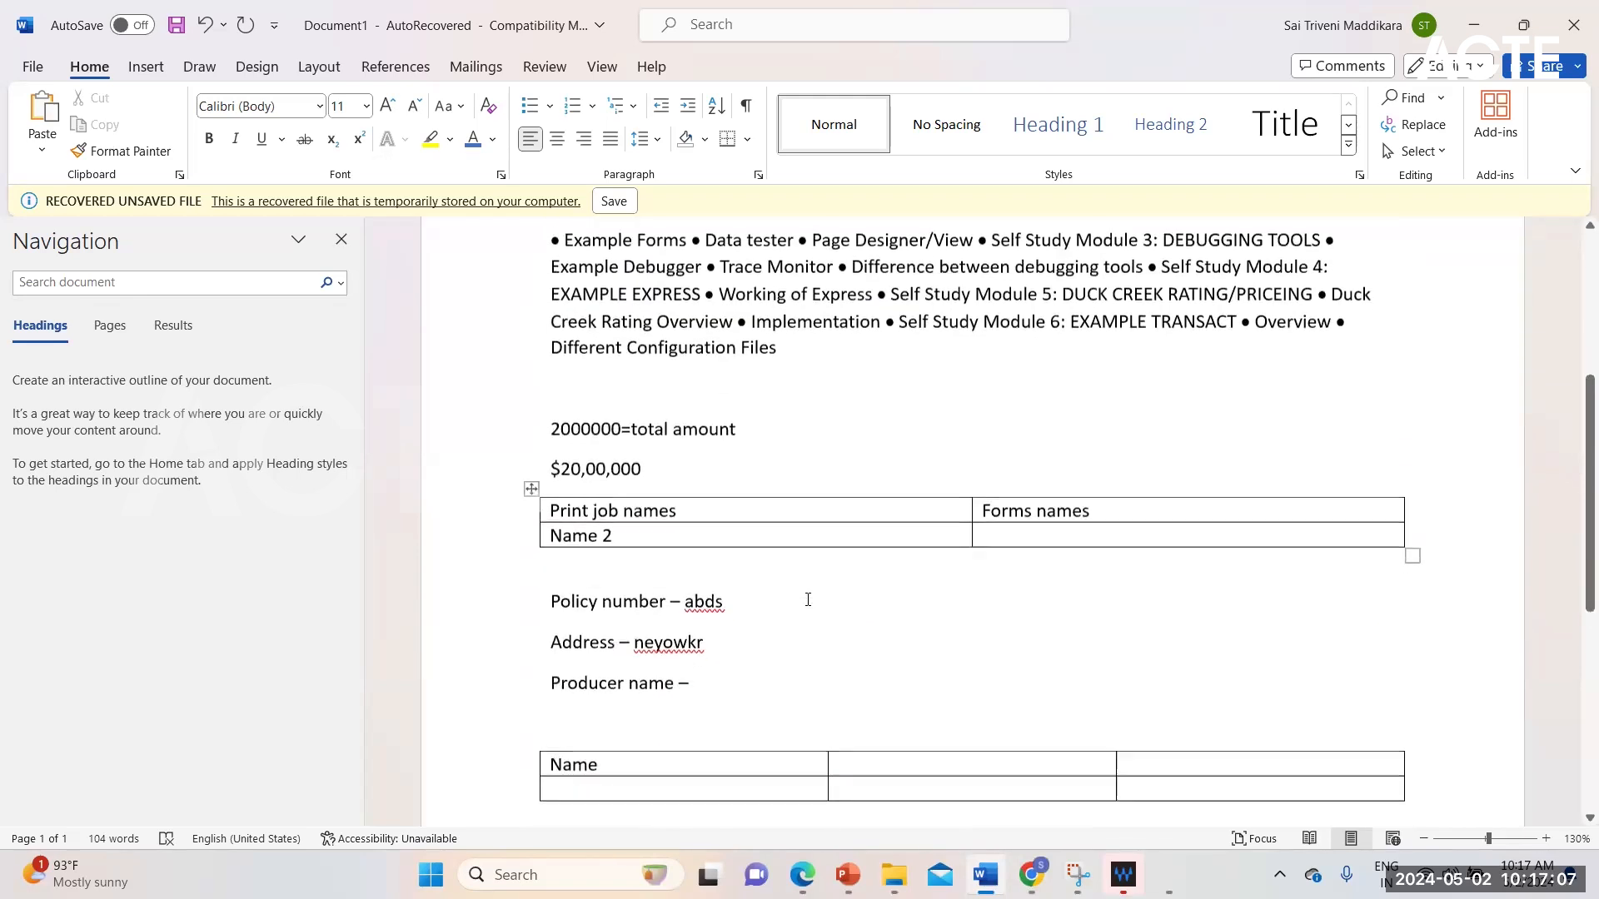
scroll(808, 599, "down", 6)
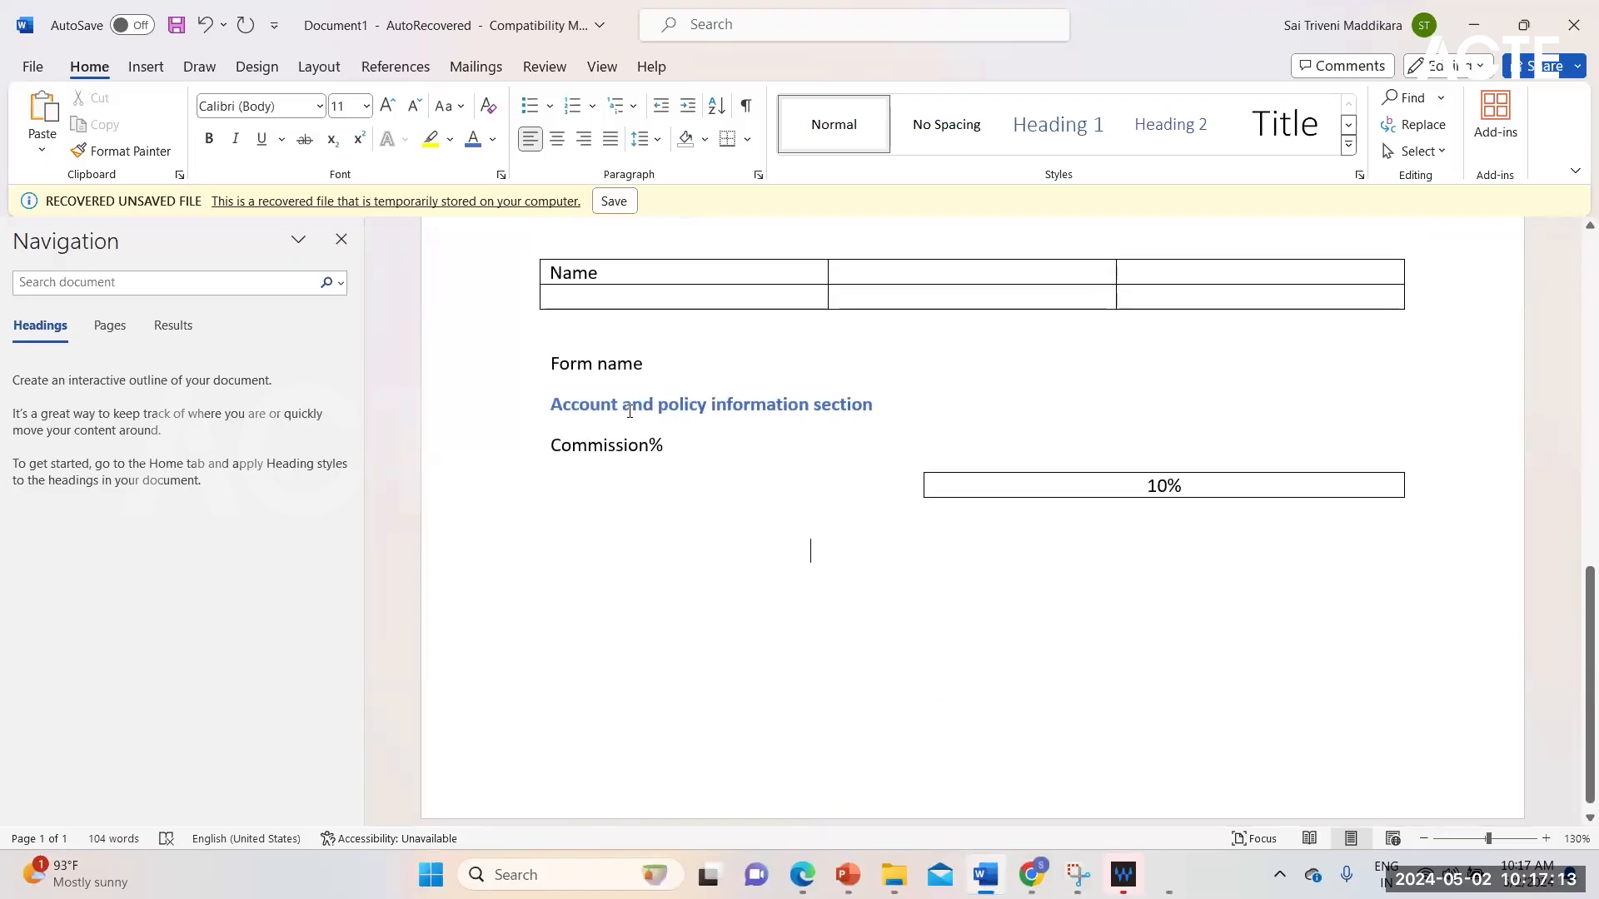
left_click(643, 565)
left_click(611, 444)
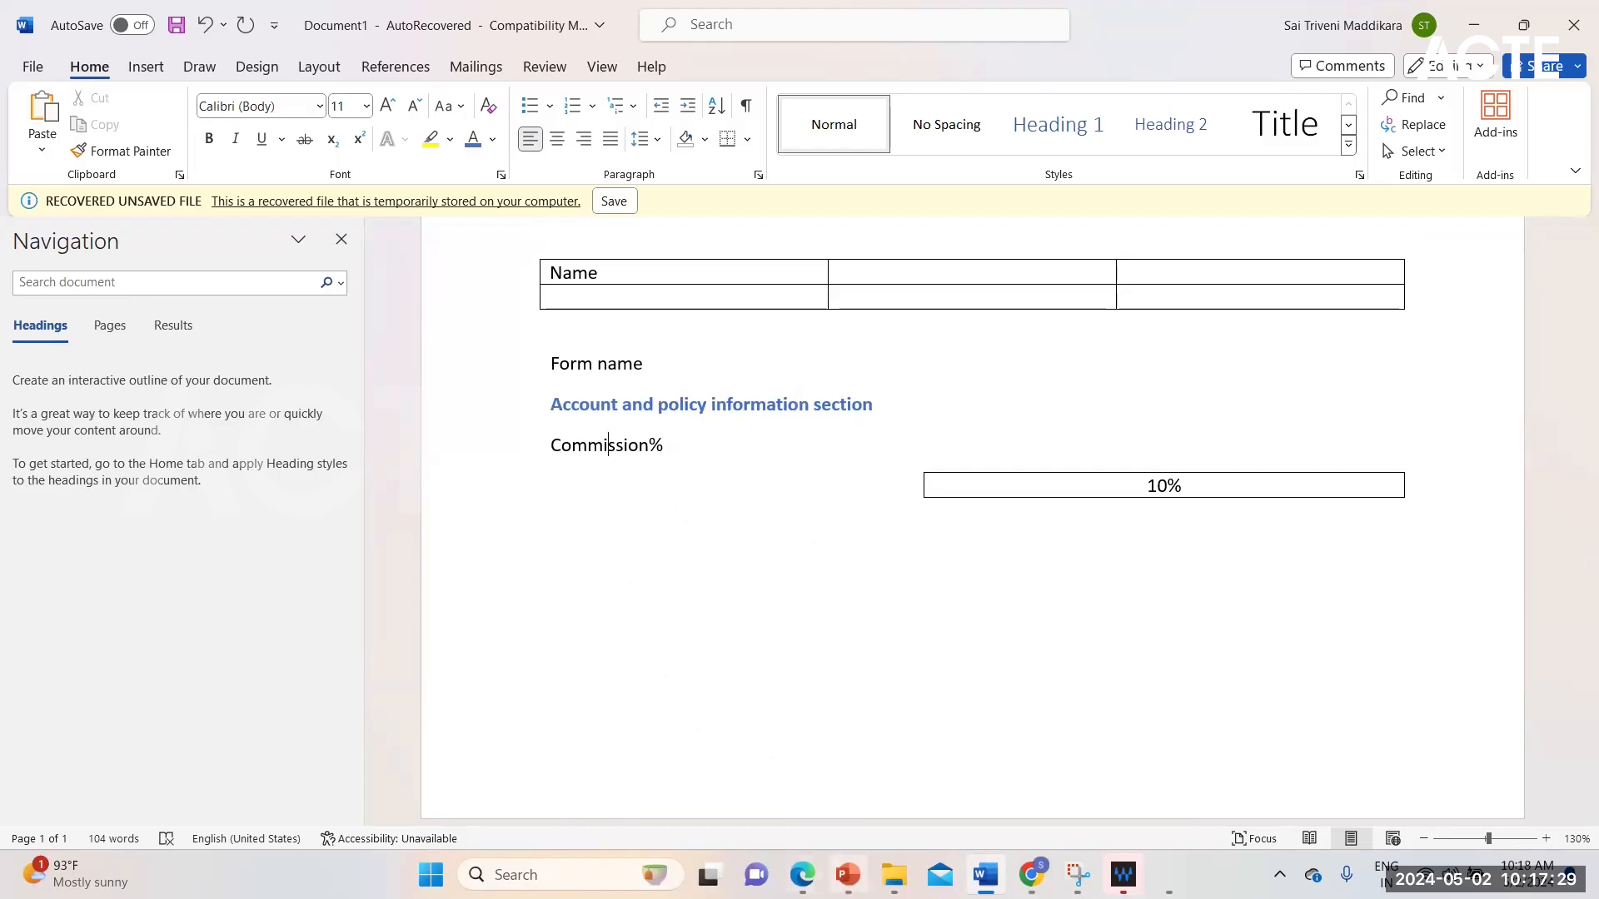
Step: Switch to the Duckcreek Training presentation in PowerPoint, review the left-aligned captions guideline on slide 166 and start the slide show from that slide
left_click(848, 874)
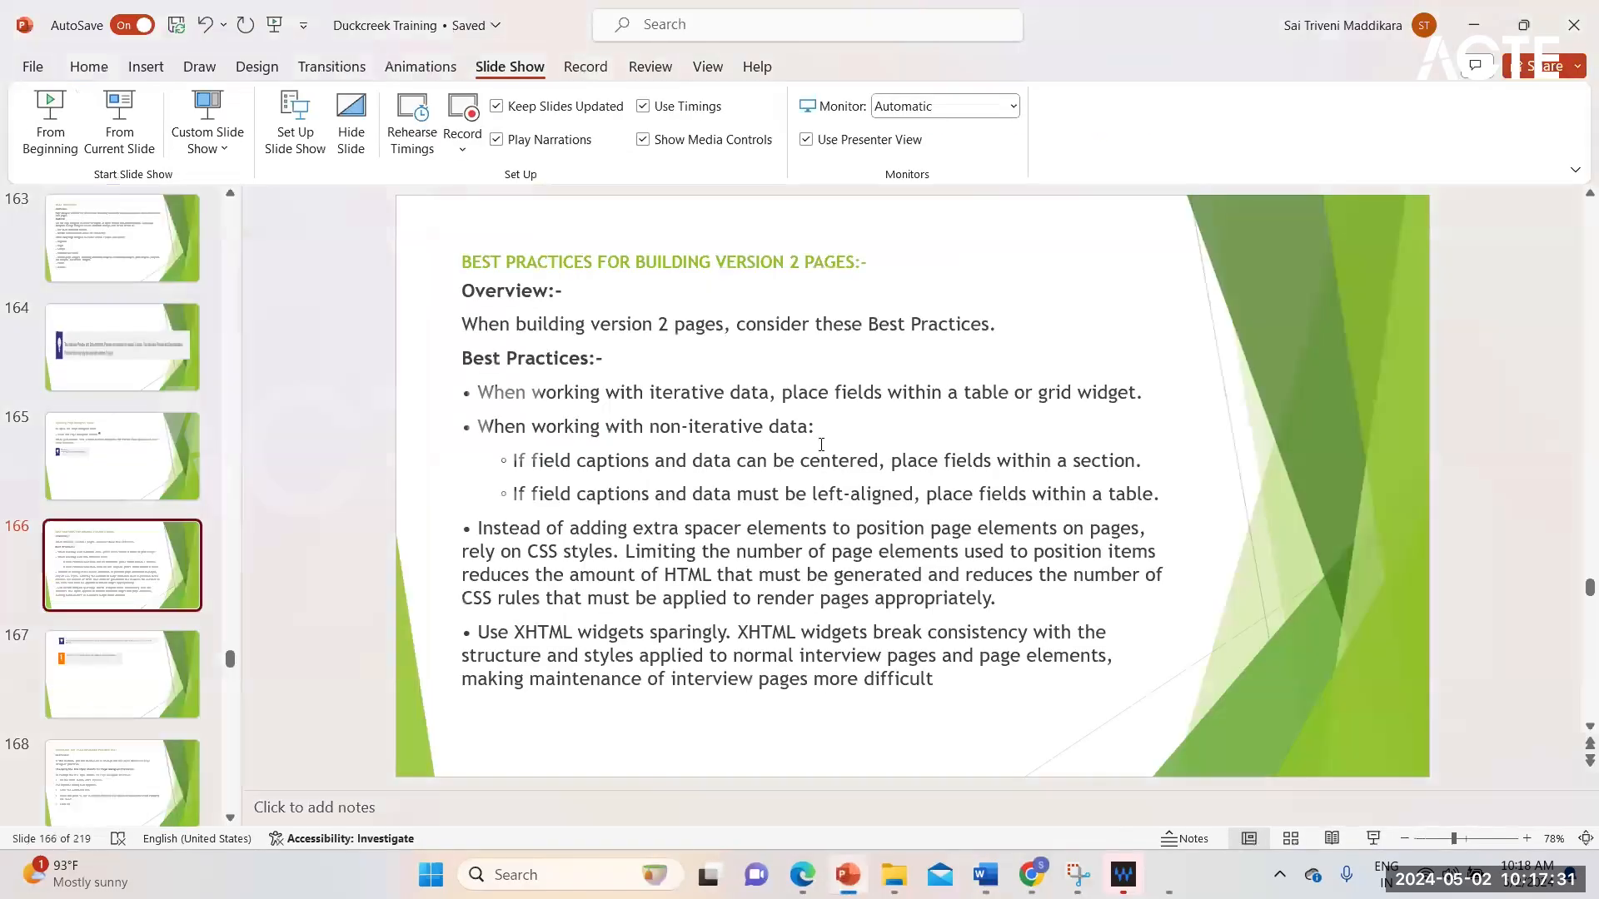
left_click(856, 461)
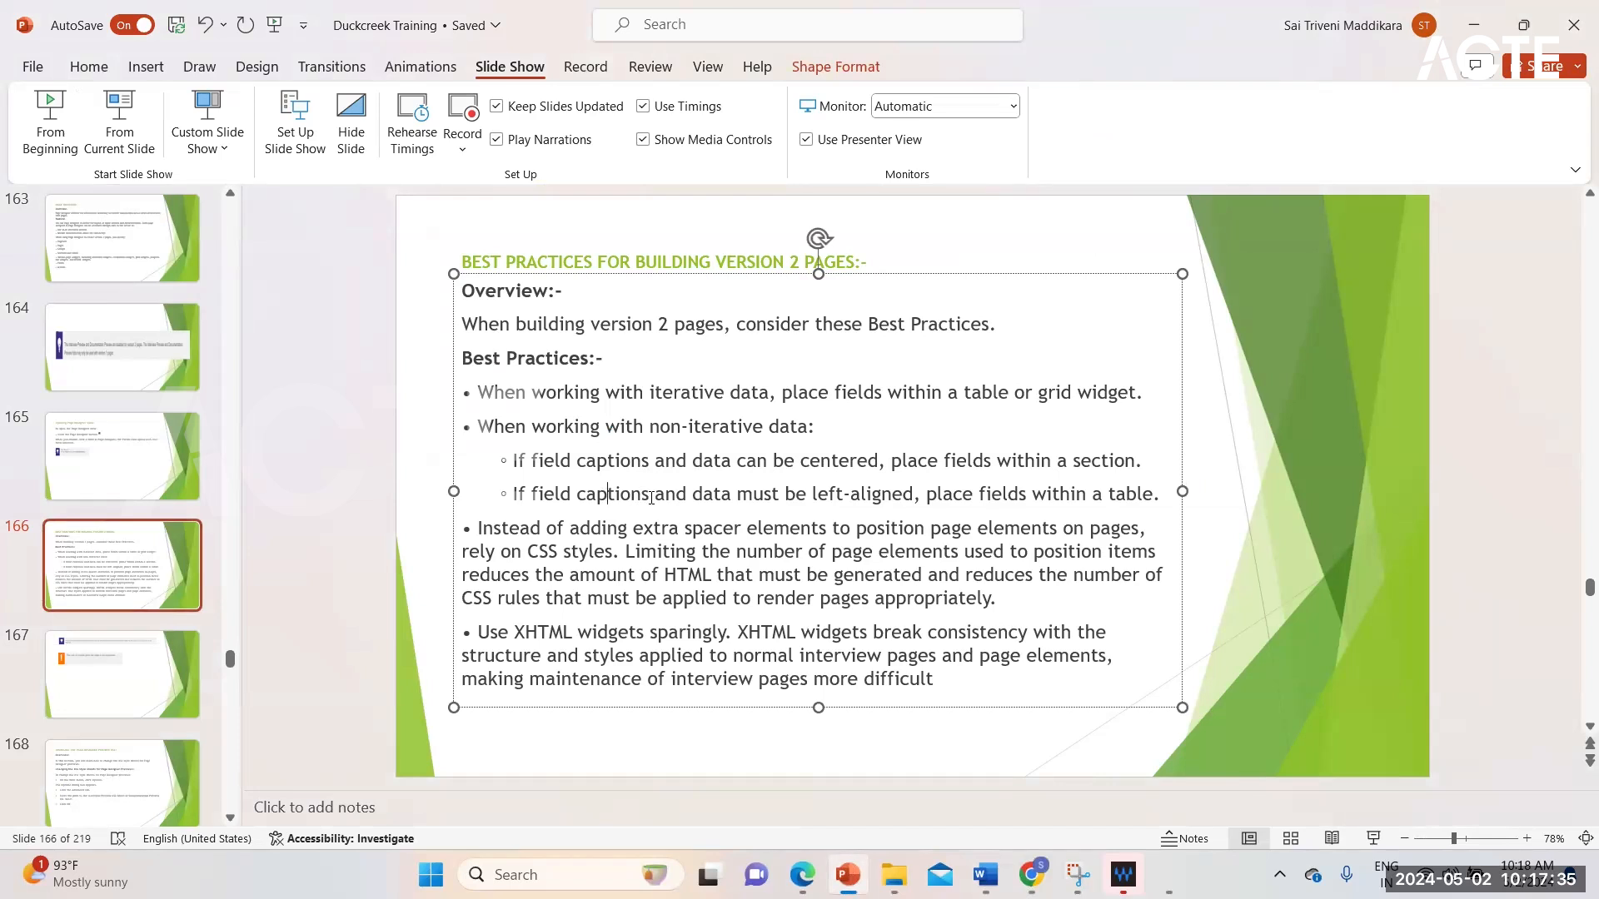
double_click(639, 494)
left_click(764, 495)
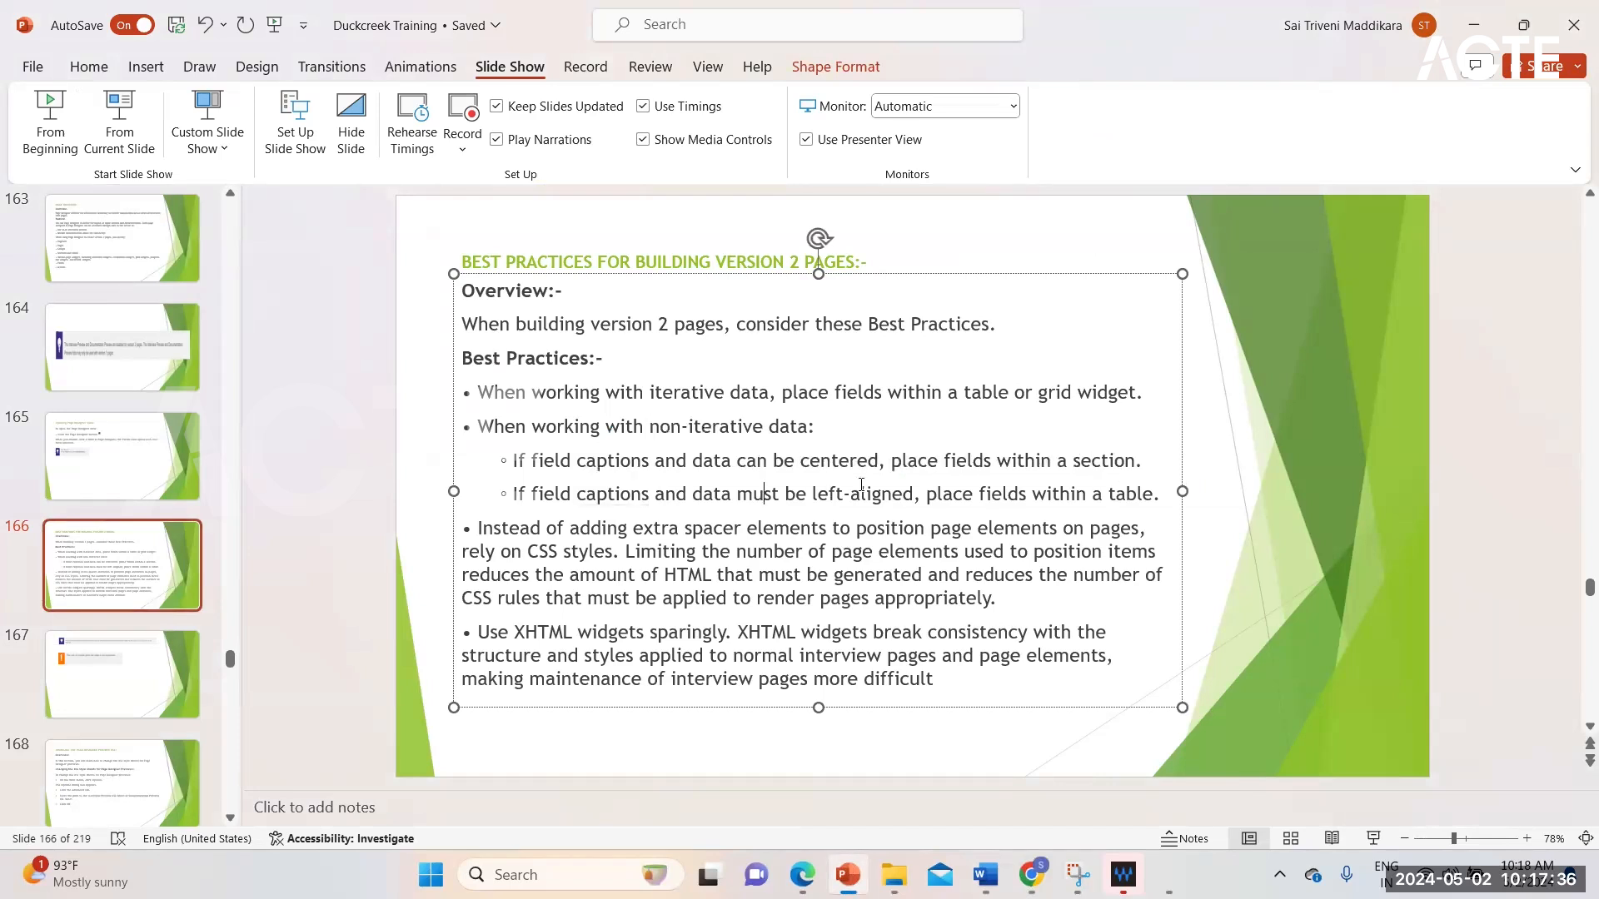
left_click(906, 494)
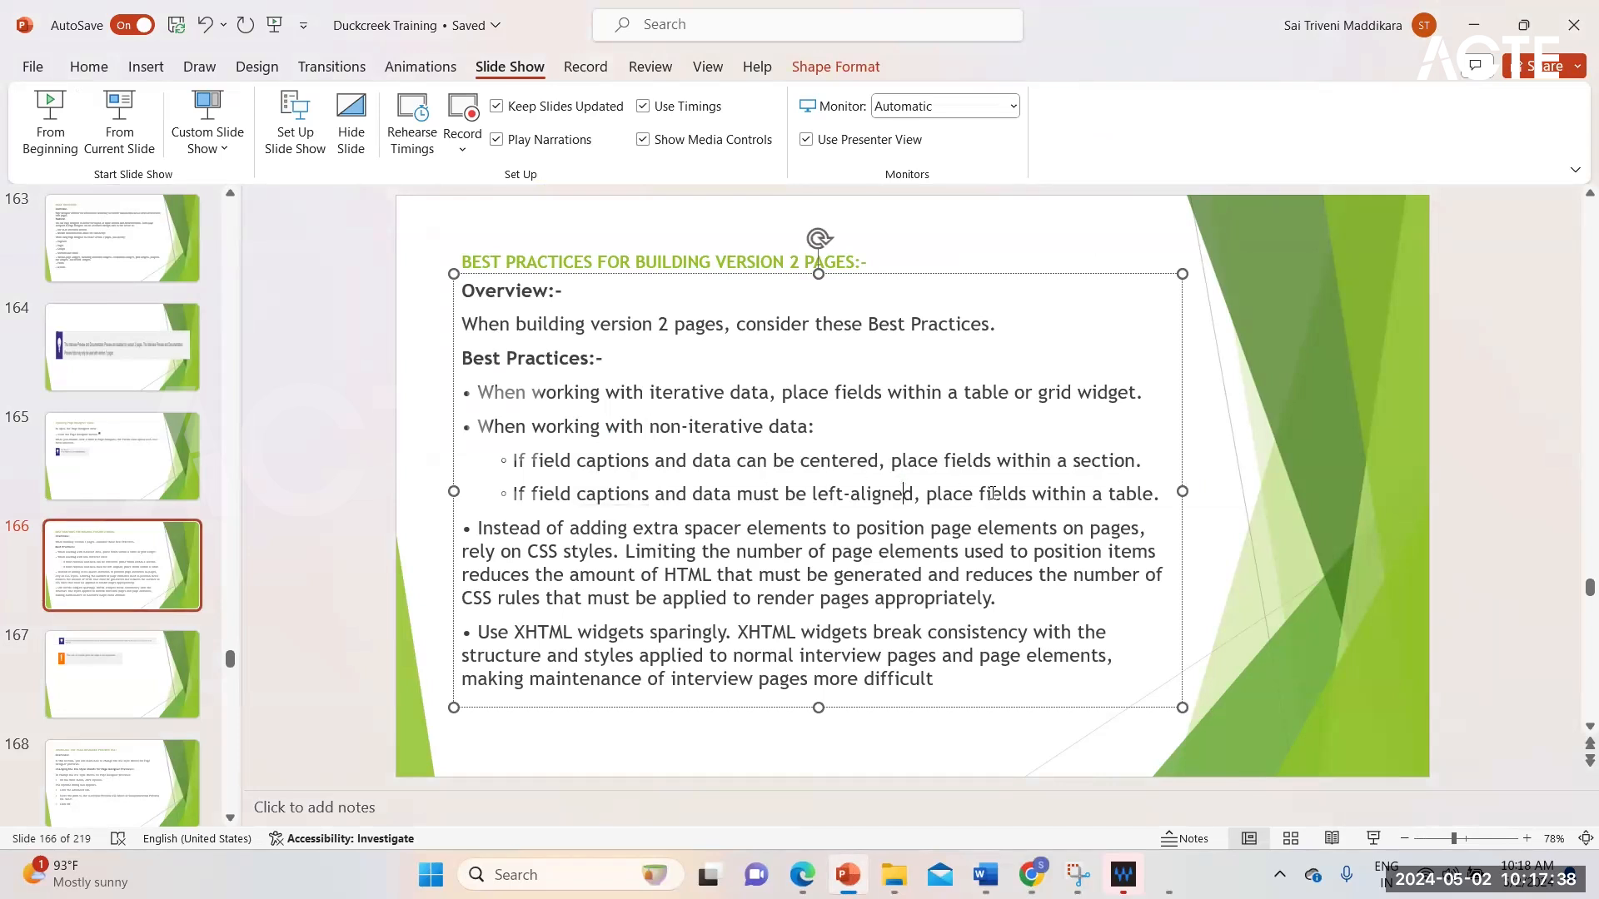
left_click(1098, 495)
left_click(119, 138)
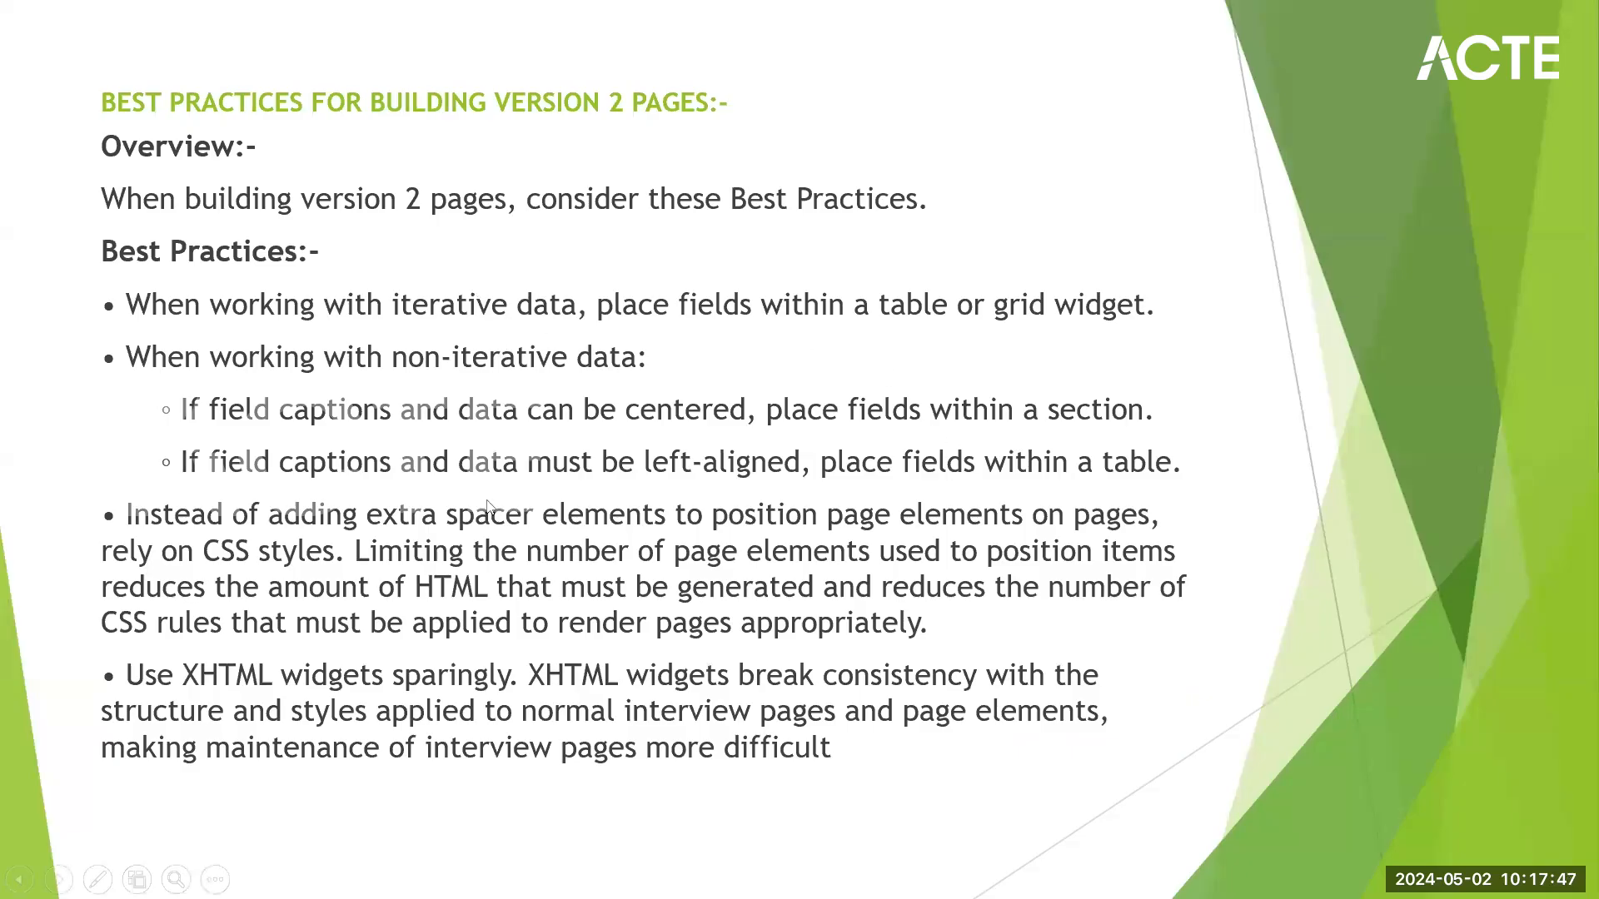